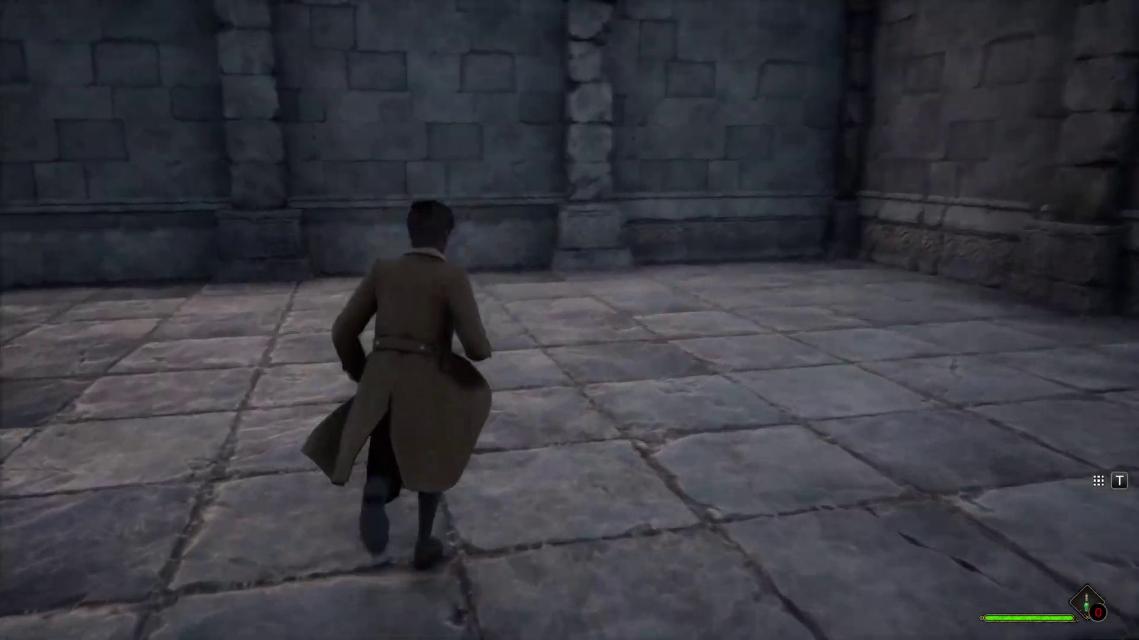
{"action": "key", "text": "w"}
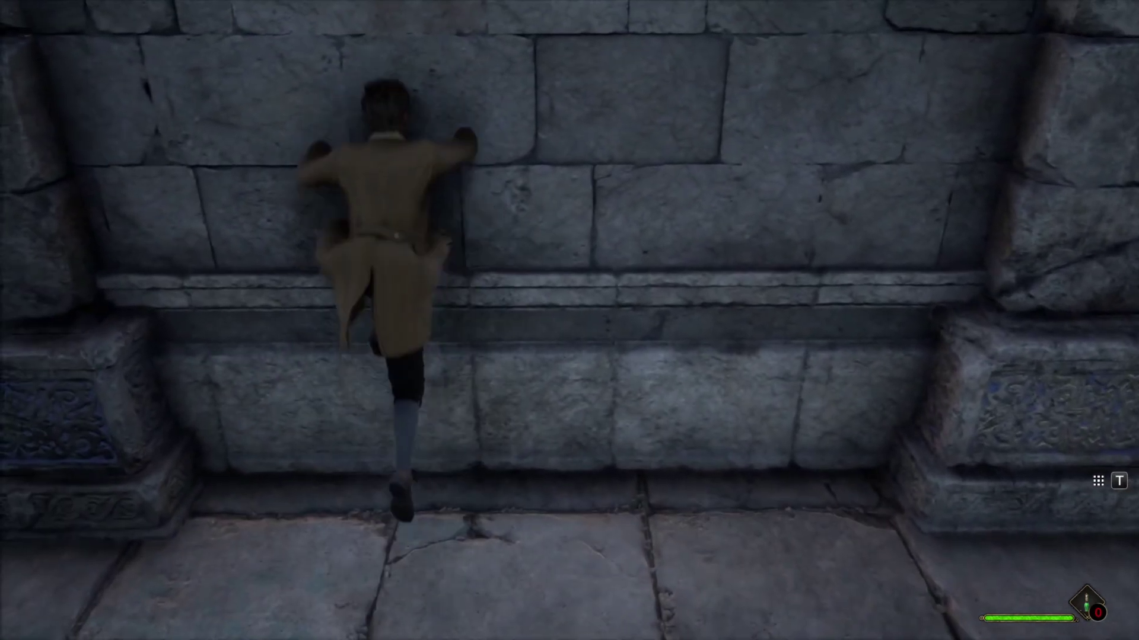
- Stop the play test and raise BP_CastleBuilder_Floor-Roof2 to about Z 1010
{"action": "key", "text": "Escape"}
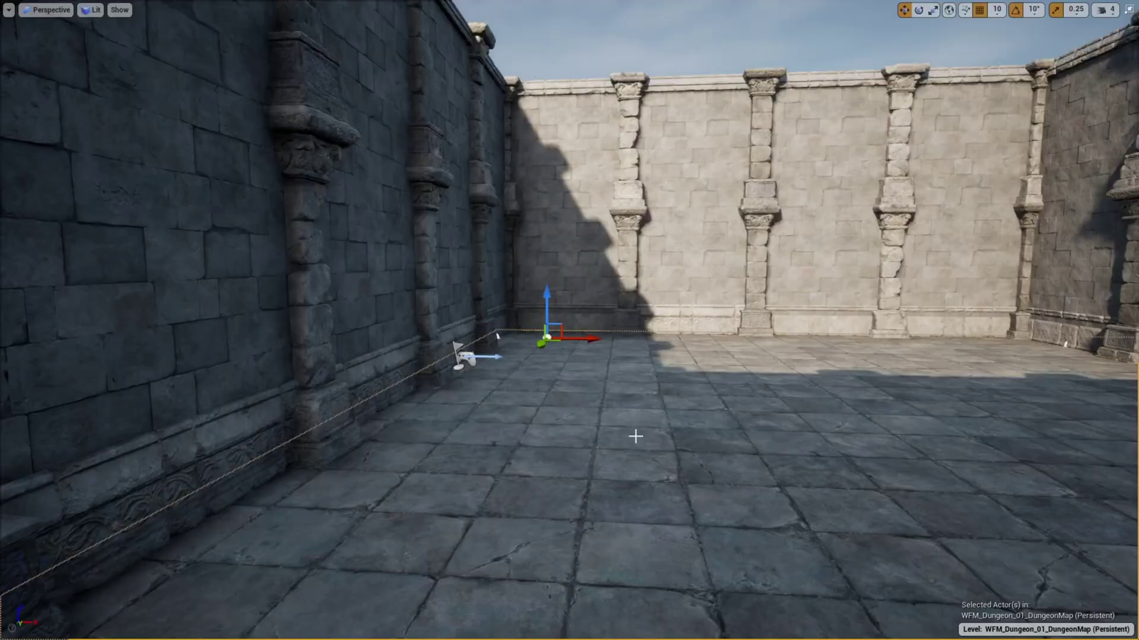
{"action": "left_click_drag", "start_coordinate": [545, 292], "coordinate": [504, 11]}
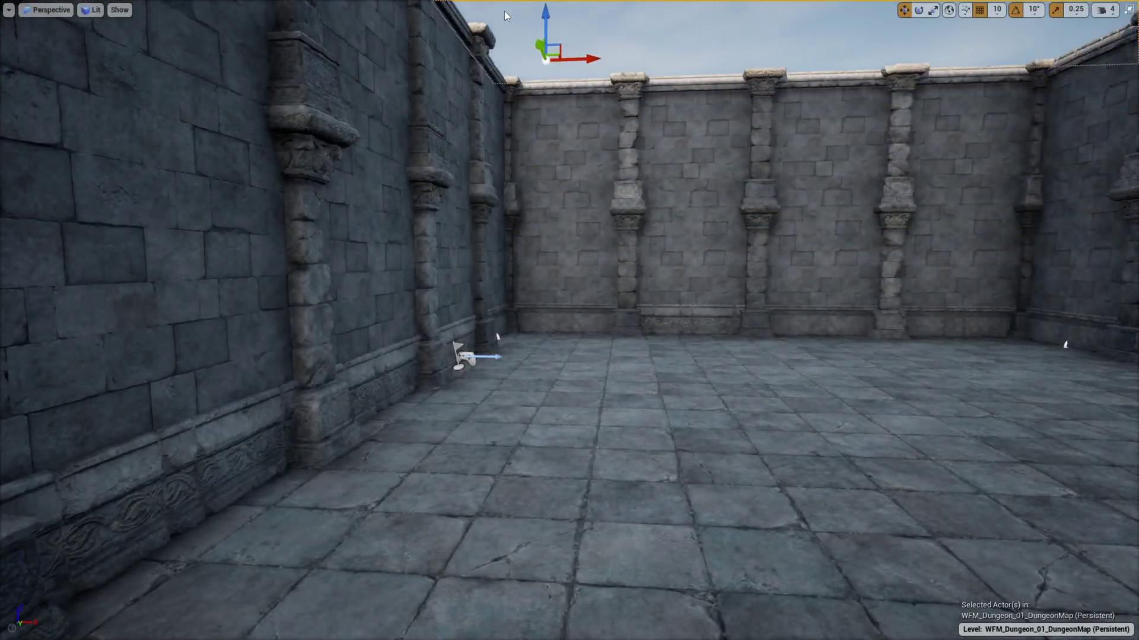
{"action": "key", "text": "F11"}
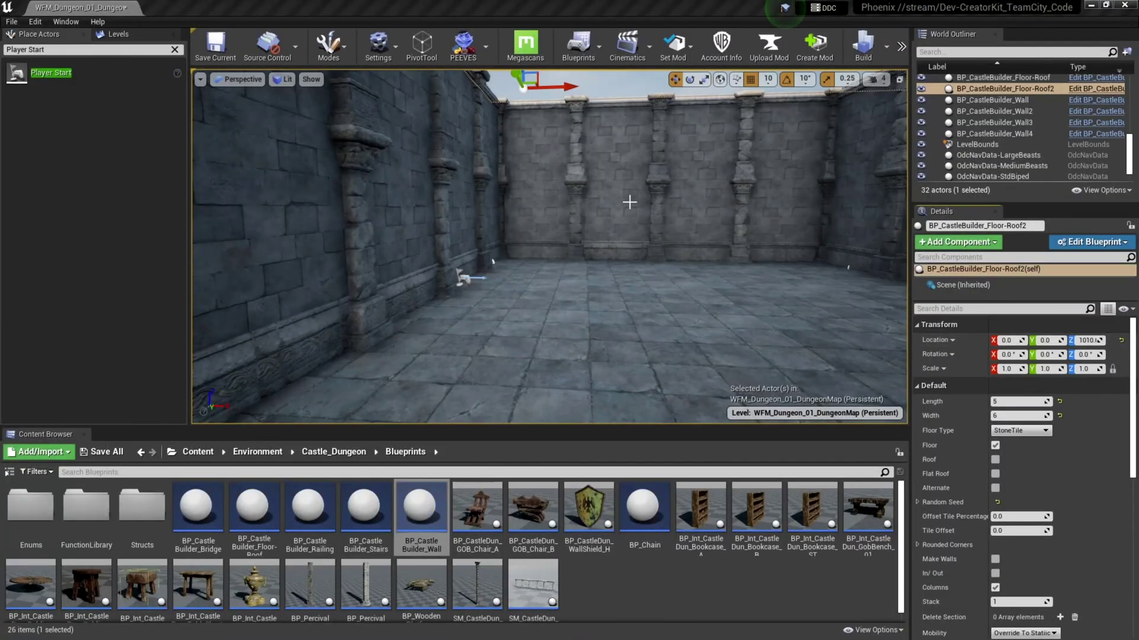
- Enable Roof on BP_CastleBuilder_Floor-Roof2 so arched vaulting tops the chamber
{"action": "left_click", "coordinate": [994, 460]}
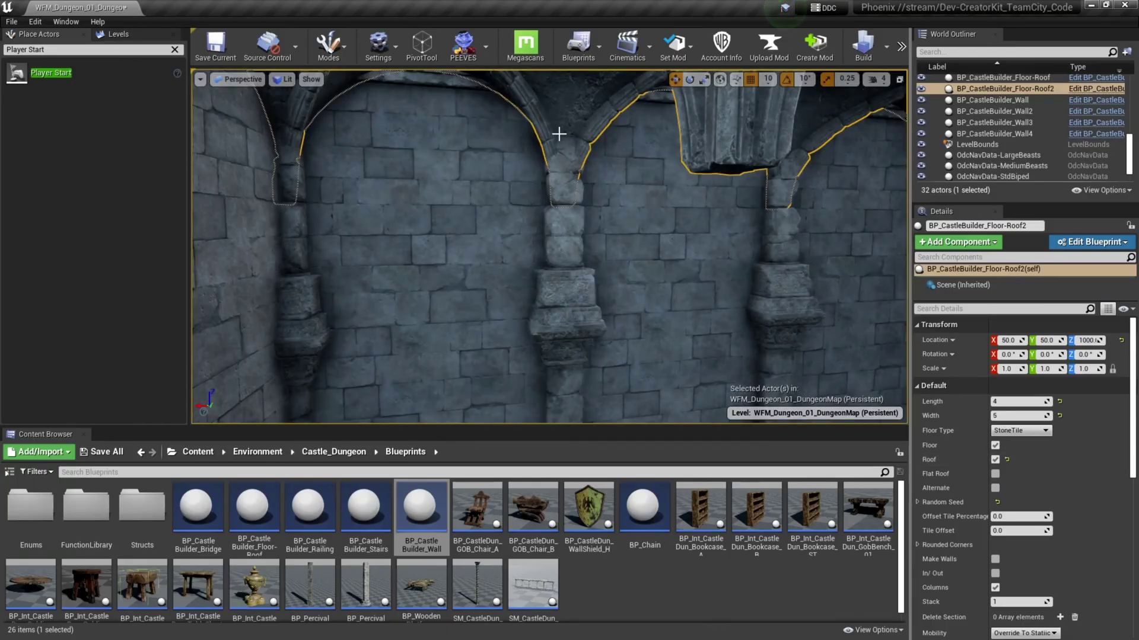
{"action": "left_click_drag", "start_coordinate": [687, 252], "coordinate": [702, 279]}
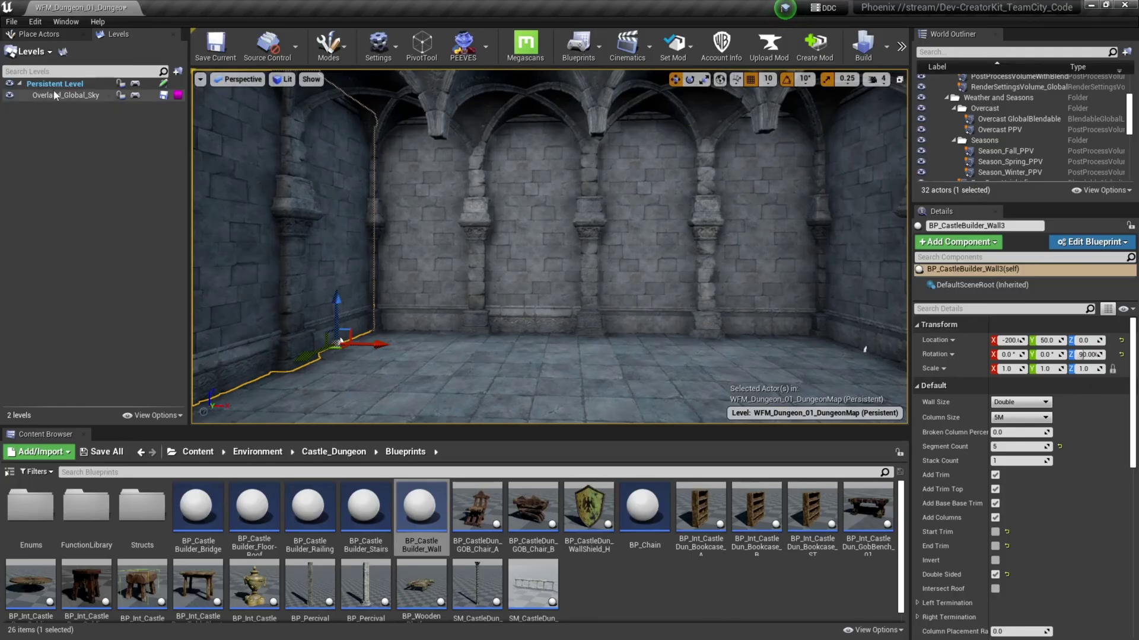
- Toggle Overland_Global_Sky visibility and place BP_Torch from Universal blueprints at -130, 300, 210
{"action": "left_click", "coordinate": [9, 97]}
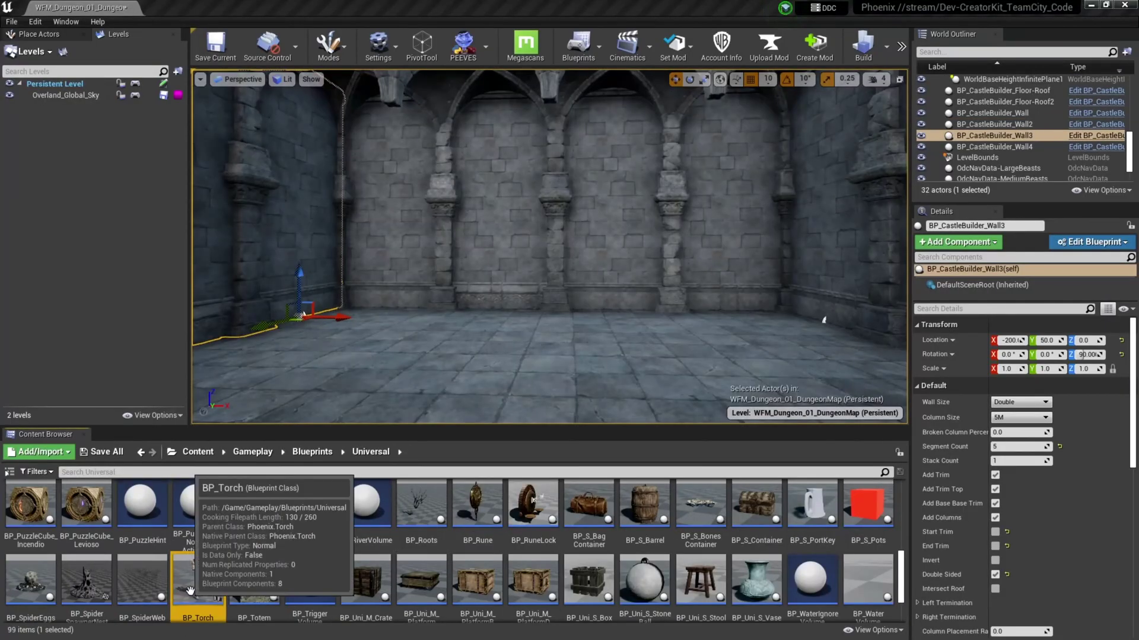
{"action": "scroll", "coordinate": [197, 590], "scroll_direction": "down", "scroll_amount": 1}
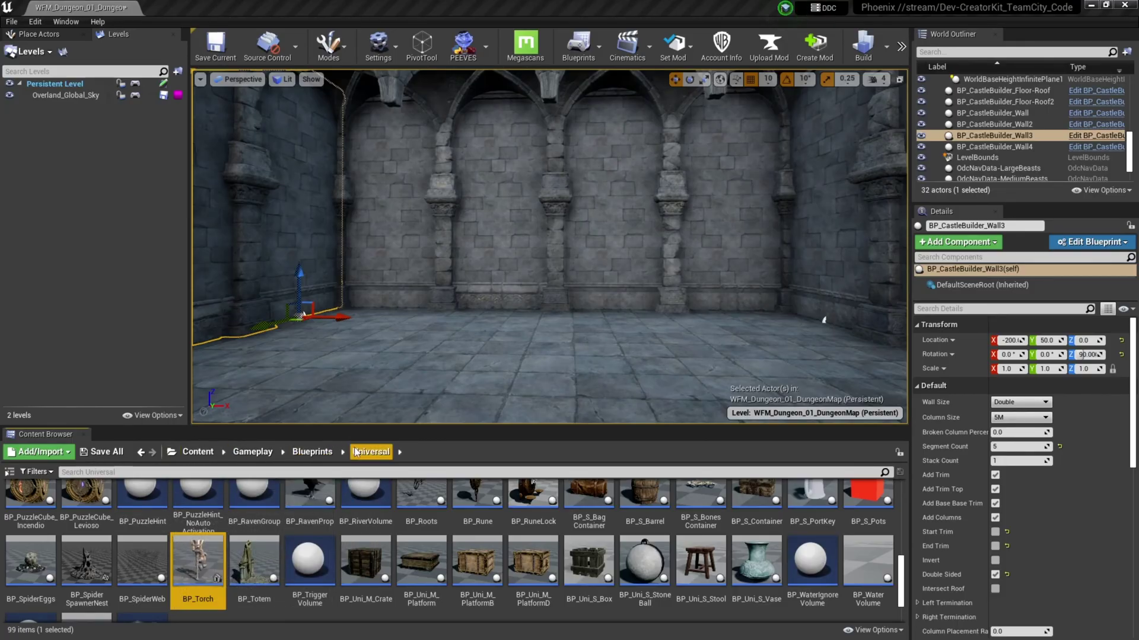
{"action": "left_click_drag", "start_coordinate": [199, 563], "coordinate": [261, 266]}
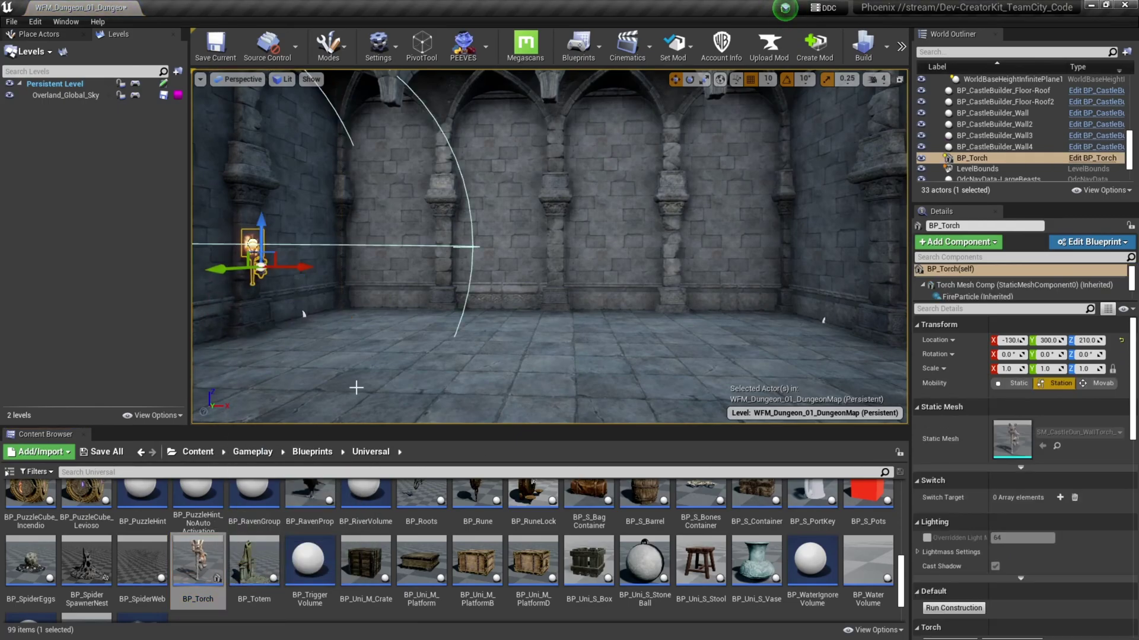
- Rotate the torch to -90 and mount it on the wall at -160, 300, 210
{"action": "key", "text": "f"}
{"action": "key", "text": "e"}
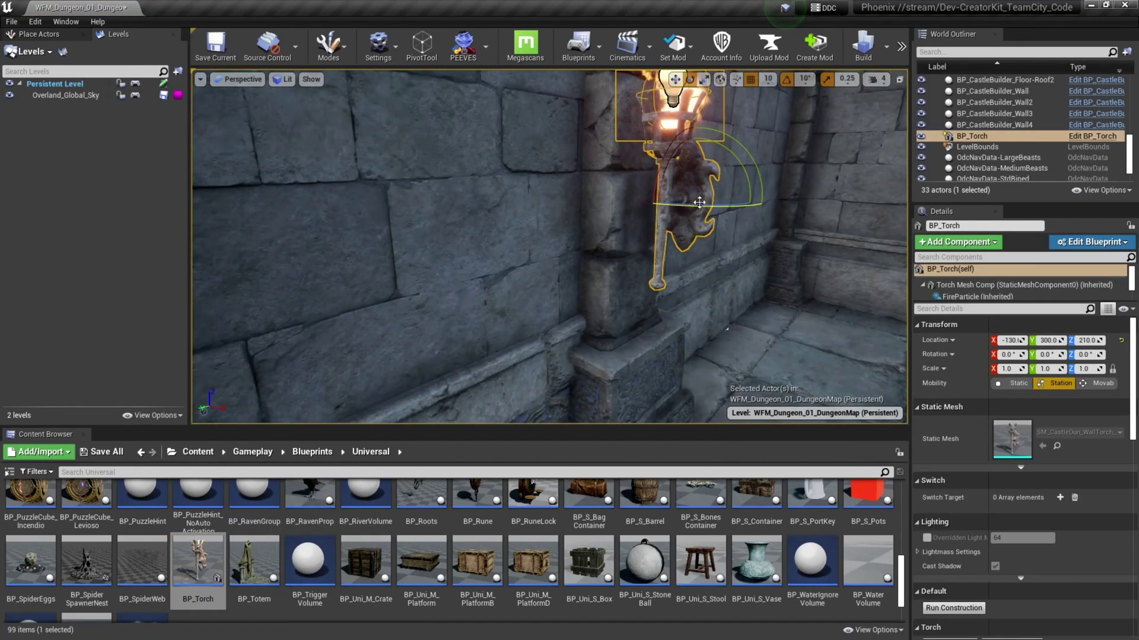
{"action": "mouse_move", "coordinate": [694, 202]}
{"action": "left_mouse_down"}
{"action": "mouse_move", "coordinate": [738, 200]}
{"action": "mouse_move", "coordinate": [653, 207]}
{"action": "mouse_move", "coordinate": [680, 209]}
{"action": "left_mouse_up"}
{"action": "key", "text": "w"}
{"action": "key", "text": "f"}
{"action": "scroll", "coordinate": [595, 229], "scroll_direction": "down", "scroll_amount": 5}
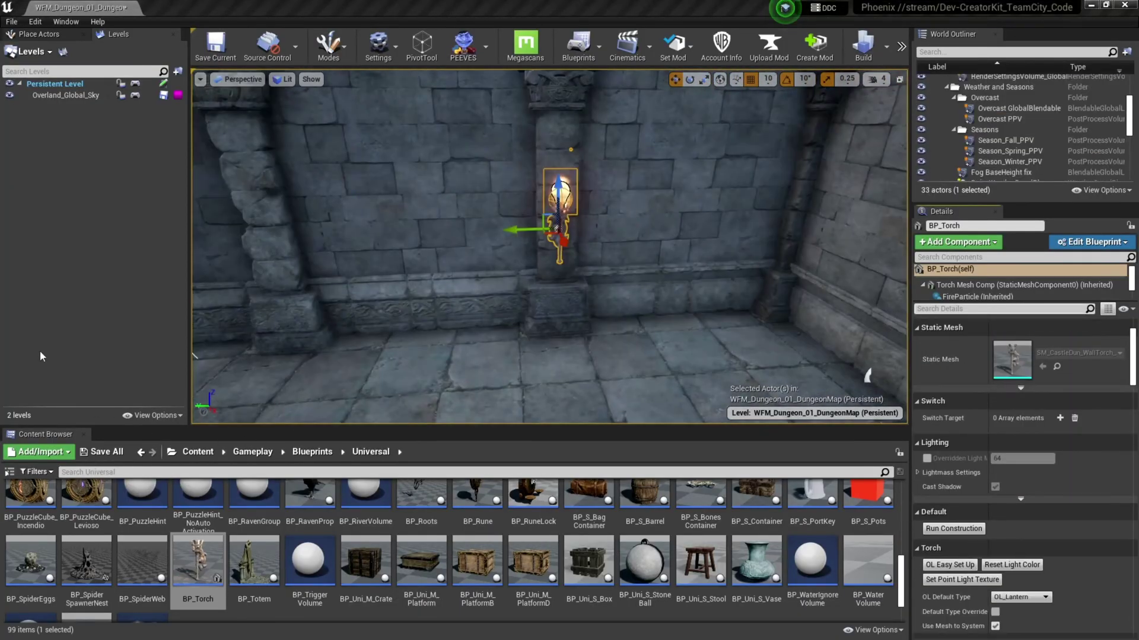
- Hide Overland_Global_Sky and turn off Cast Shadow on the torch's PointLight
{"action": "left_click", "coordinate": [8, 95]}
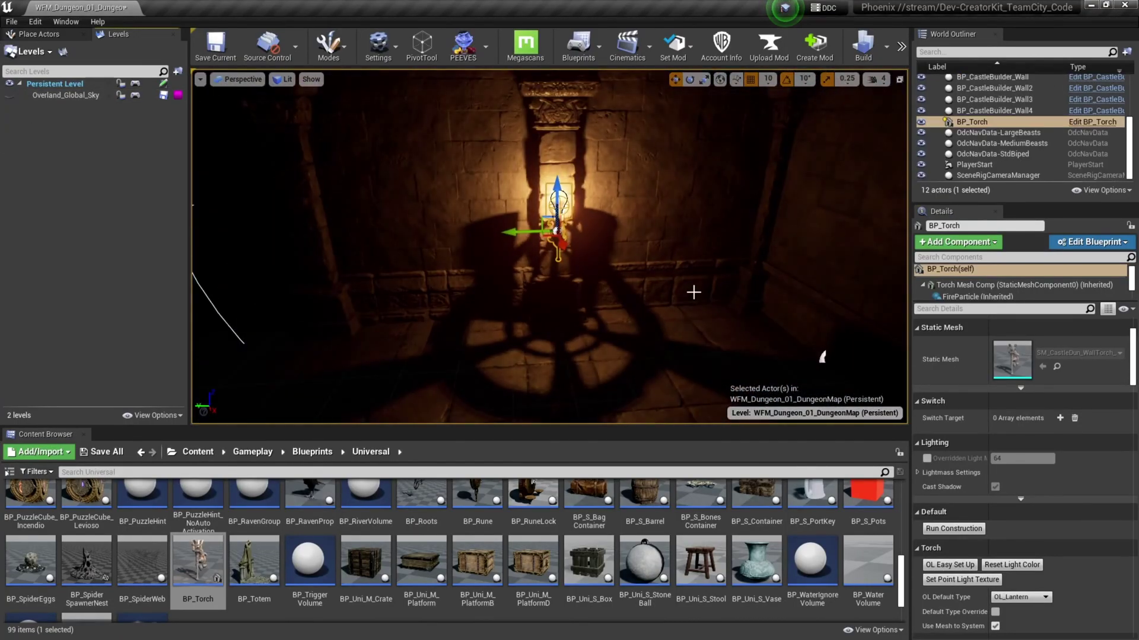
{"action": "scroll", "coordinate": [1079, 403], "scroll_direction": "down", "scroll_amount": 3}
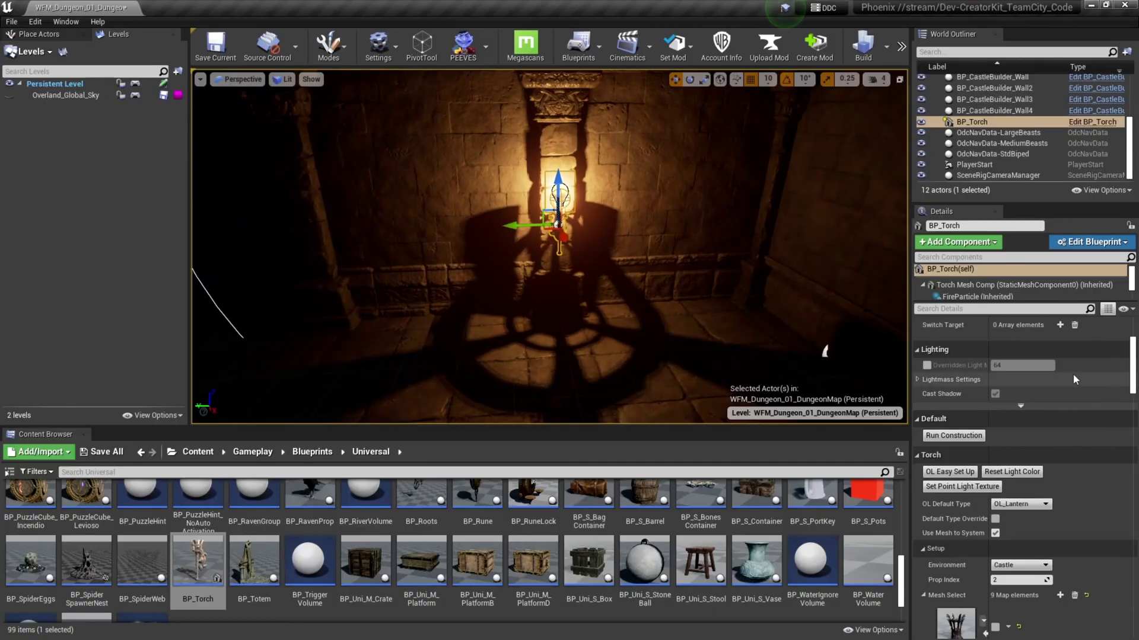
{"action": "scroll", "coordinate": [1068, 492], "scroll_direction": "up", "scroll_amount": 2}
{"action": "scroll", "coordinate": [1072, 481], "scroll_direction": "up", "scroll_amount": 4}
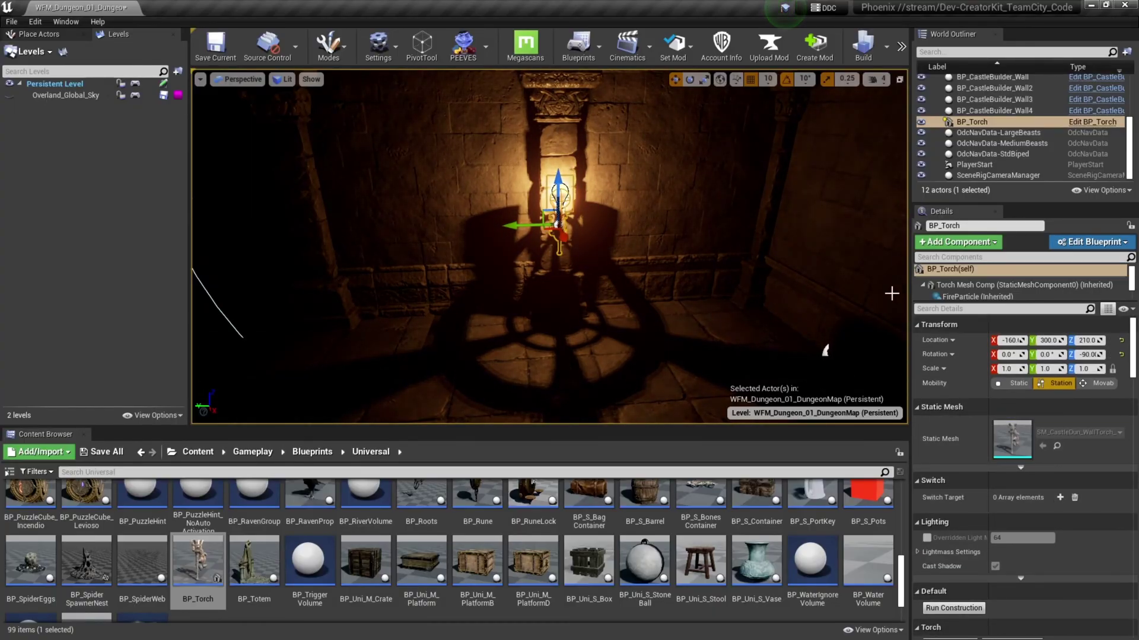
{"action": "left_click", "coordinate": [929, 310]}
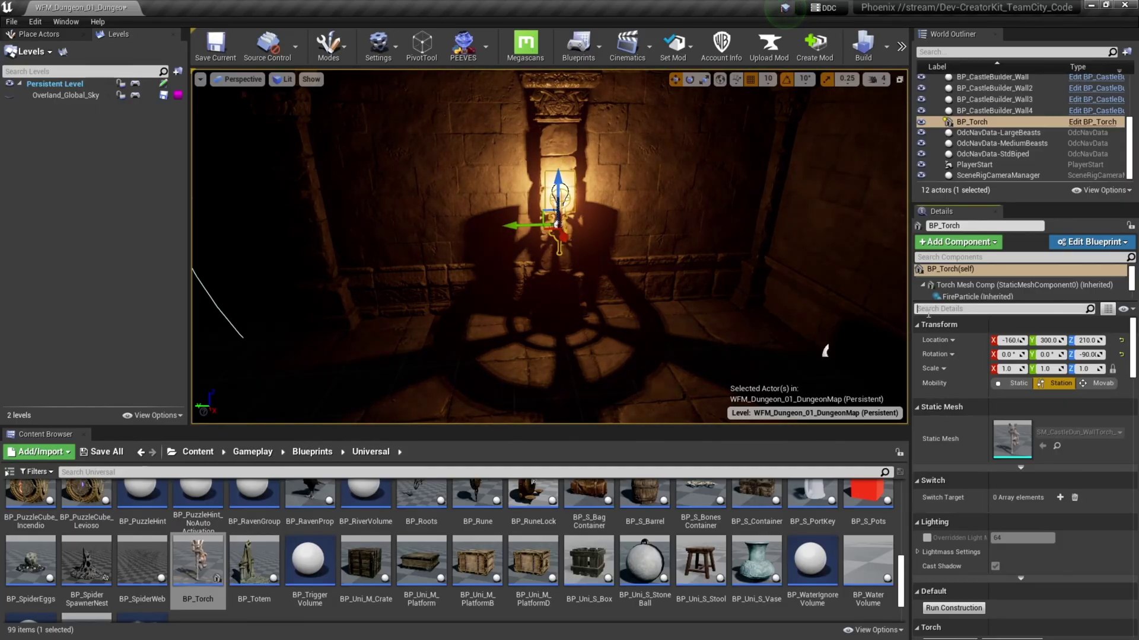
{"action": "scroll", "coordinate": [938, 407], "scroll_direction": "down", "scroll_amount": 5}
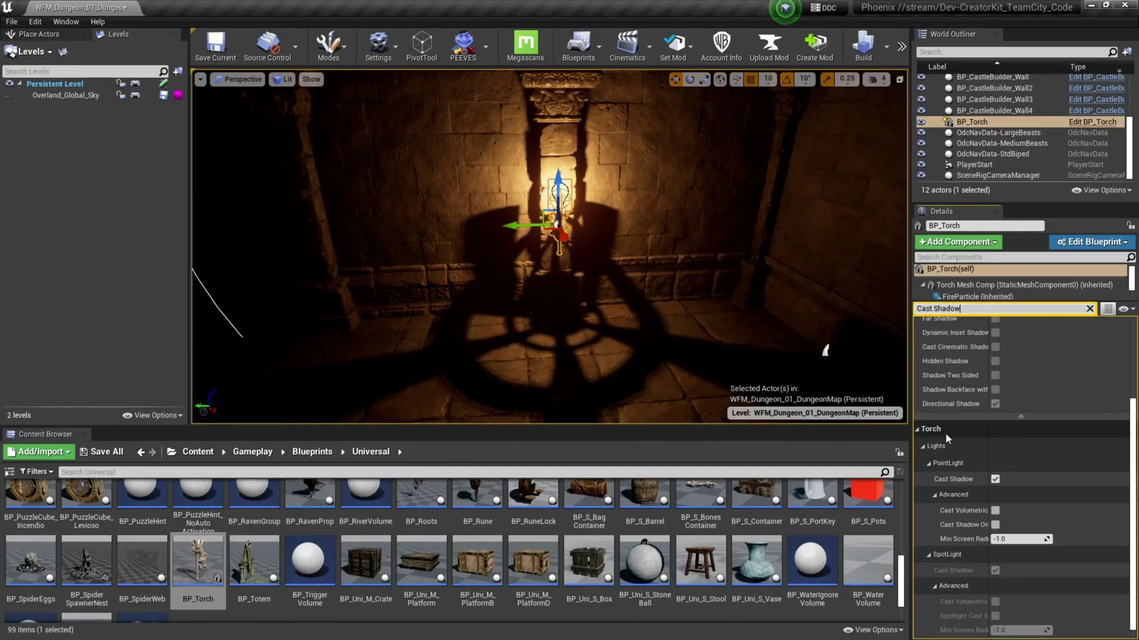
{"action": "left_click", "coordinate": [995, 480]}
{"action": "left_click", "coordinate": [995, 479]}
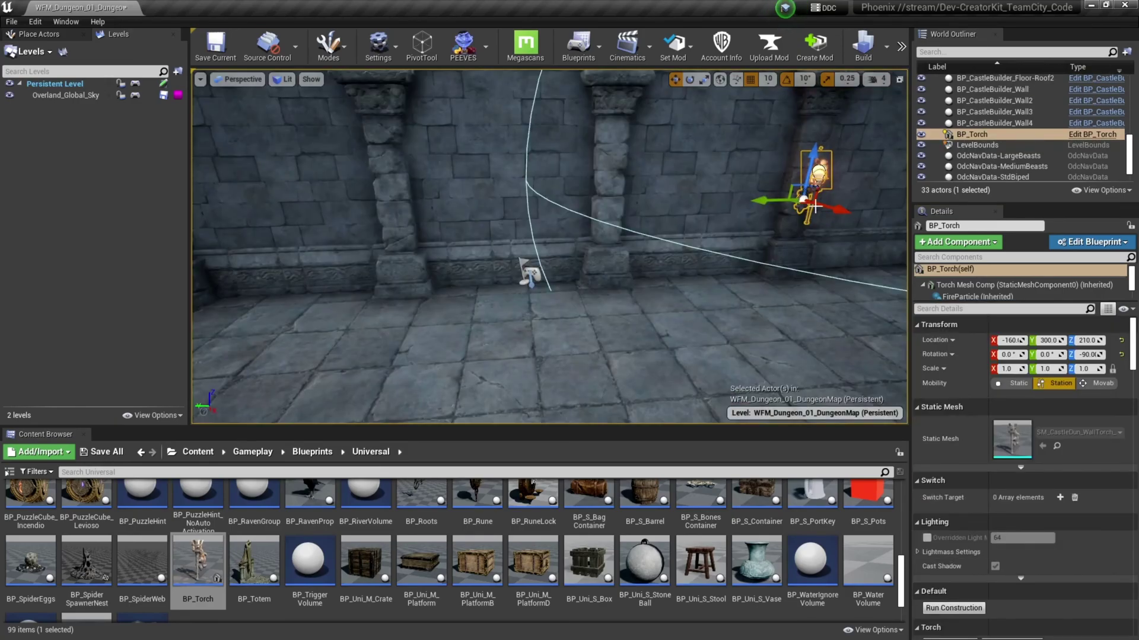
- Alt-drag torch copies along the dungeon walls, rotating one copy to 0°
{"action": "left_click_drag", "start_coordinate": [763, 196], "coordinate": [342, 206], "text": "alt"}
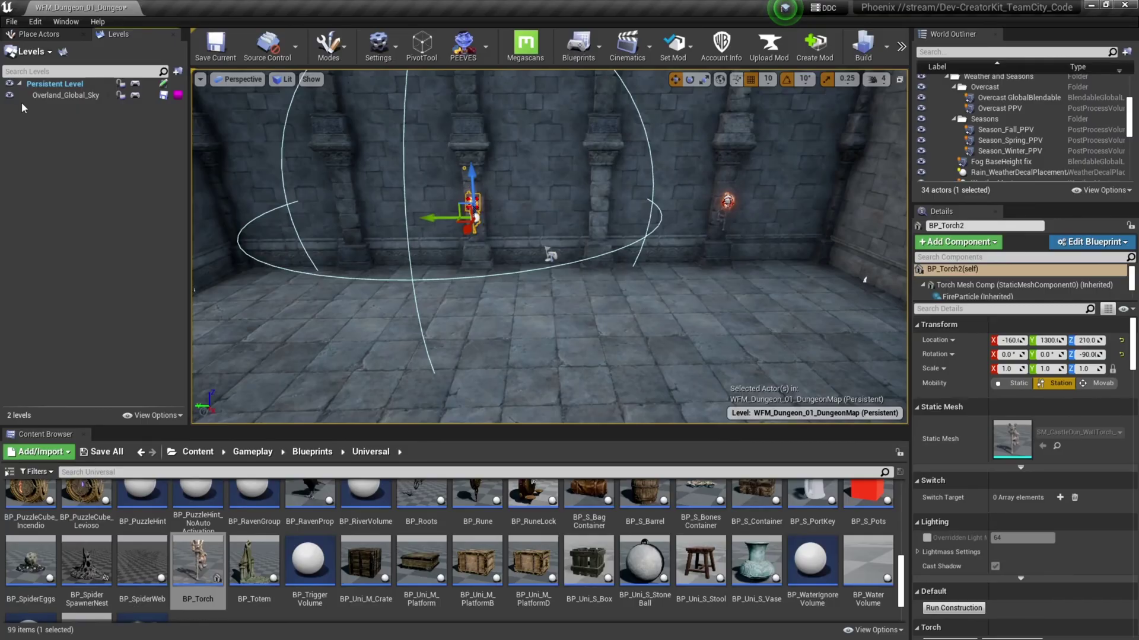
{"action": "left_click", "coordinate": [9, 96]}
{"action": "left_click", "coordinate": [8, 96]}
{"action": "left_click", "coordinate": [8, 96]}
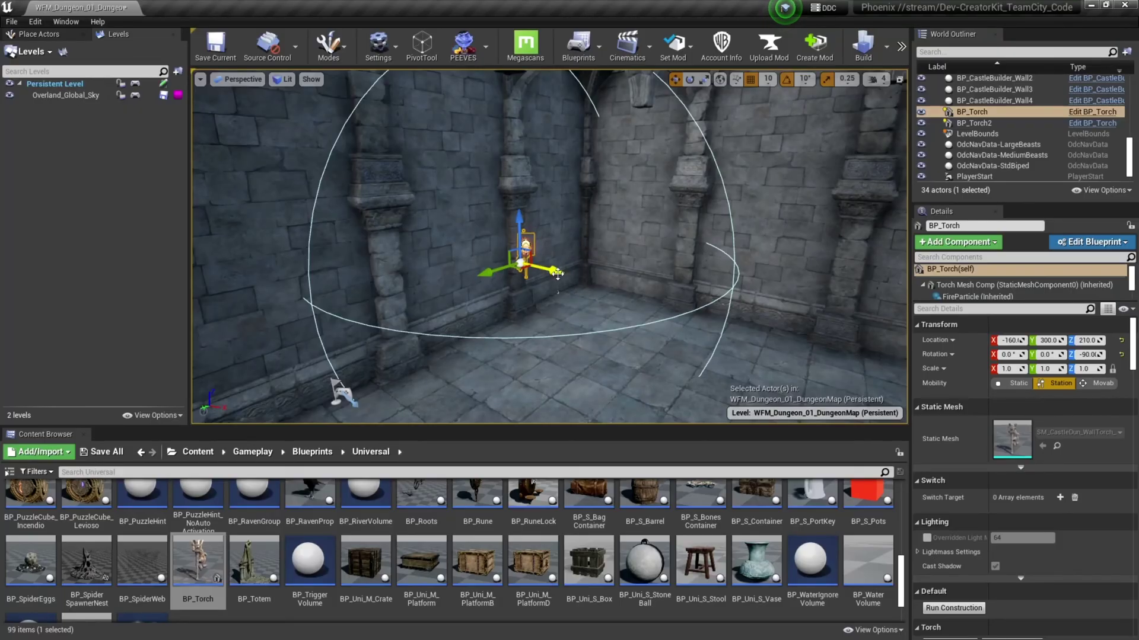
{"action": "left_click_drag", "start_coordinate": [558, 270], "coordinate": [712, 263], "text": "alt"}
{"action": "key", "text": "e"}
{"action": "key", "text": "w"}
- Duplicate BP_Torch7 into the next wall gap, creating BP_Torch9 at 1900, 1820, 210
{"action": "key", "text": "Escape"}
{"action": "right_click_drag", "start_coordinate": [798, 262], "coordinate": [798, 261]}
{"action": "right_click_drag", "start_coordinate": [687, 265], "coordinate": [688, 265]}
{"action": "left_click", "coordinate": [687, 265]}
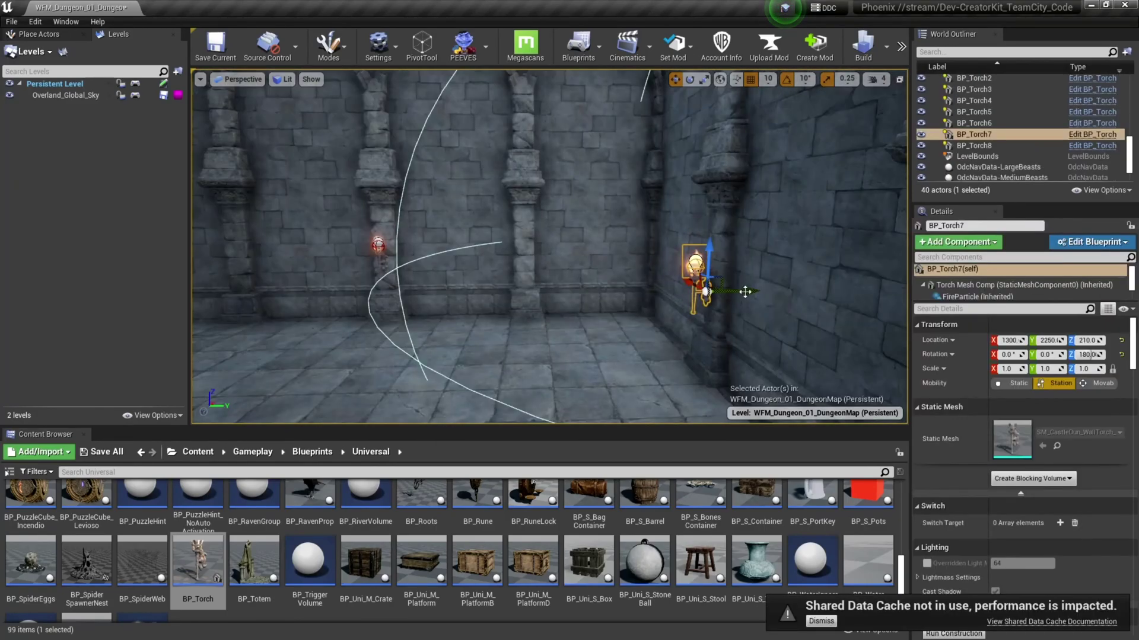
{"action": "left_click_drag", "start_coordinate": [741, 291], "coordinate": [572, 294], "text": "alt"}
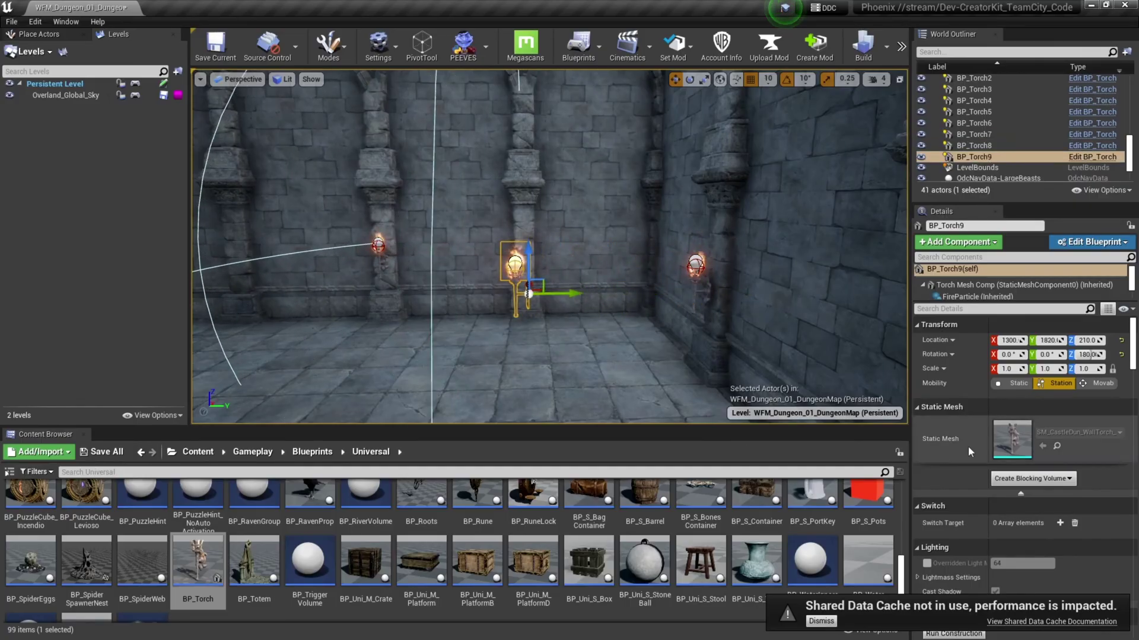
- Switch BP_Torch9's Mesh Select to the caged lantern and focus the view on it
{"action": "scroll", "coordinate": [961, 427], "scroll_direction": "down", "scroll_amount": 8}
{"action": "scroll", "coordinate": [974, 392], "scroll_direction": "down", "scroll_amount": 6}
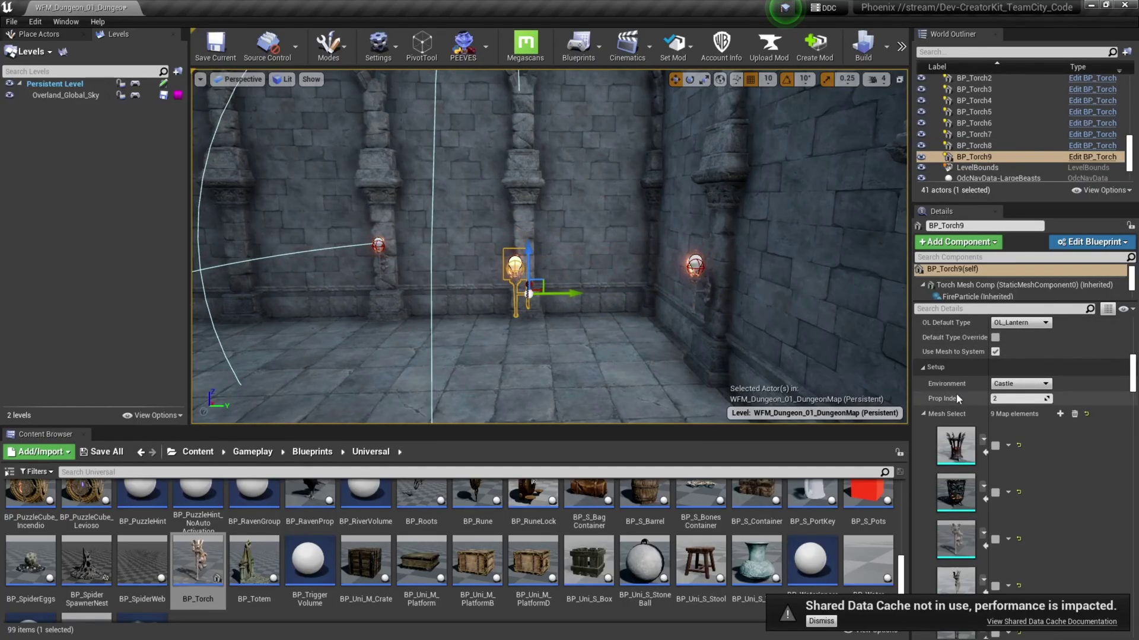
{"action": "scroll", "coordinate": [974, 457], "scroll_direction": "down", "scroll_amount": 5}
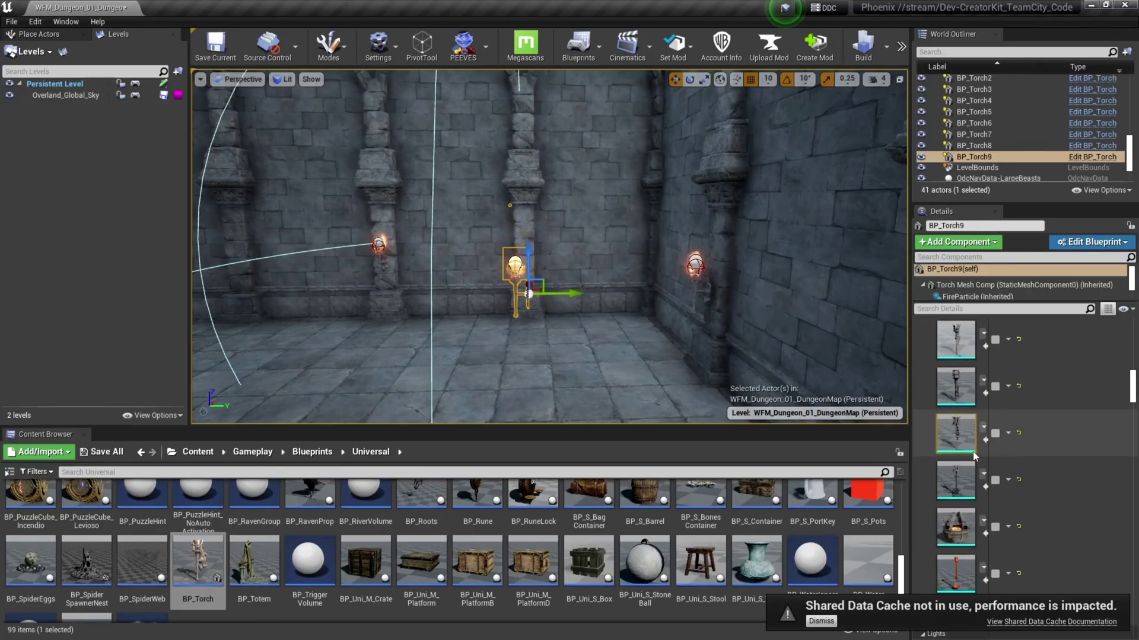
{"action": "left_click", "coordinate": [995, 489]}
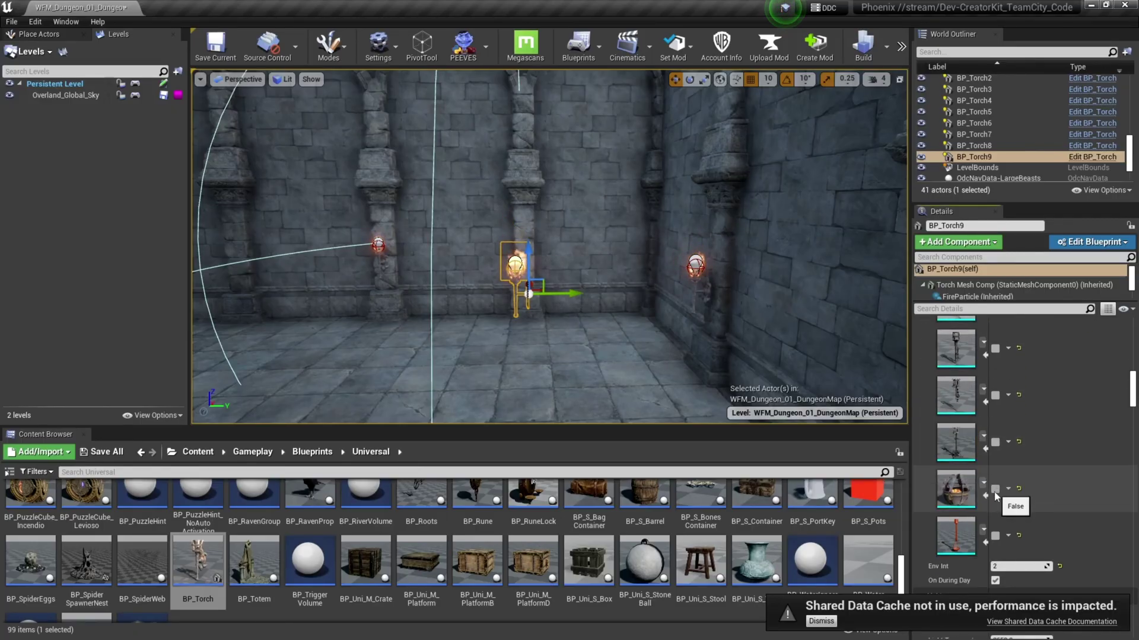
{"action": "key", "text": "f"}
{"action": "right_click_drag", "start_coordinate": [671, 282], "coordinate": [646, 242]}
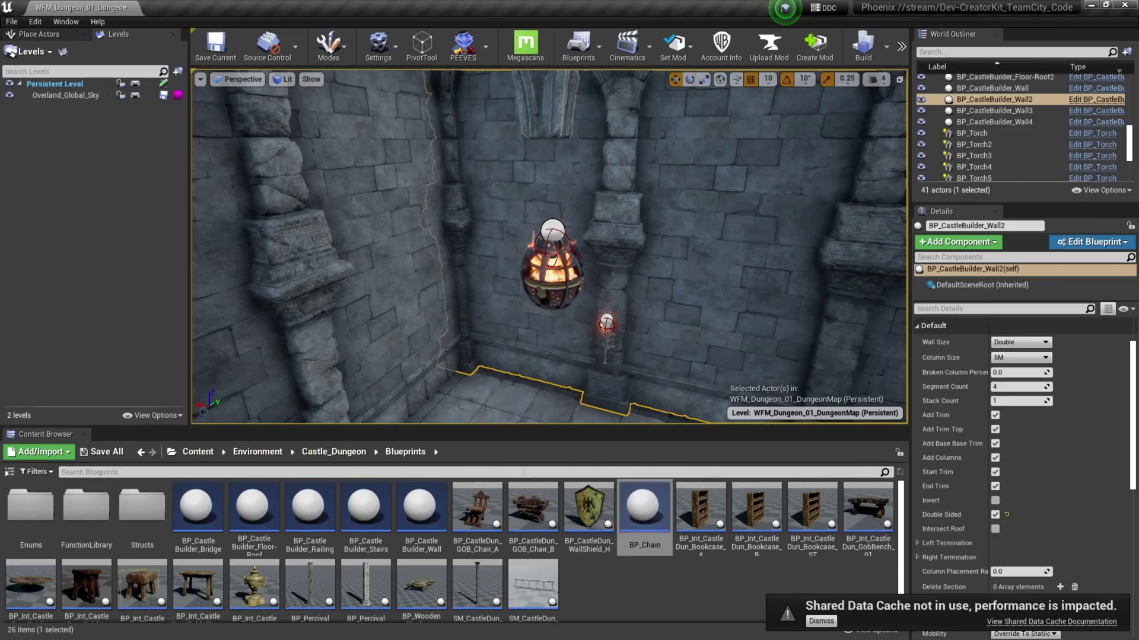
- Hang a BP_Chain from the ceiling holding the BP_Torch9 lantern at 1300, 1800, 550
{"action": "left_click_drag", "start_coordinate": [645, 510], "coordinate": [573, 393]}
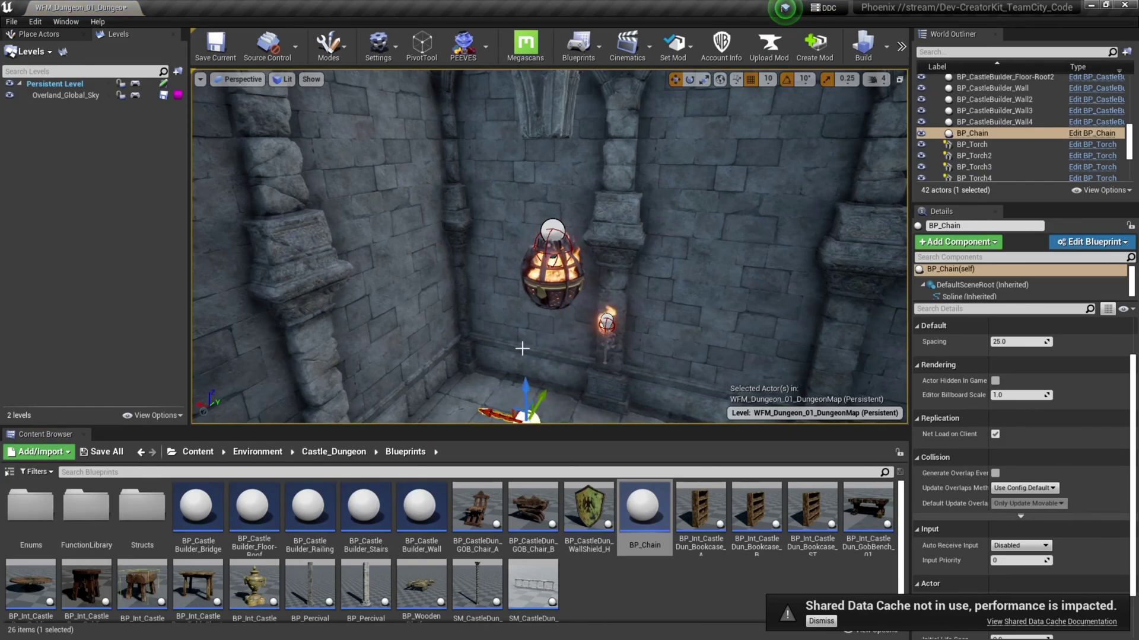
{"action": "scroll", "coordinate": [518, 356], "scroll_direction": "down", "scroll_amount": 2}
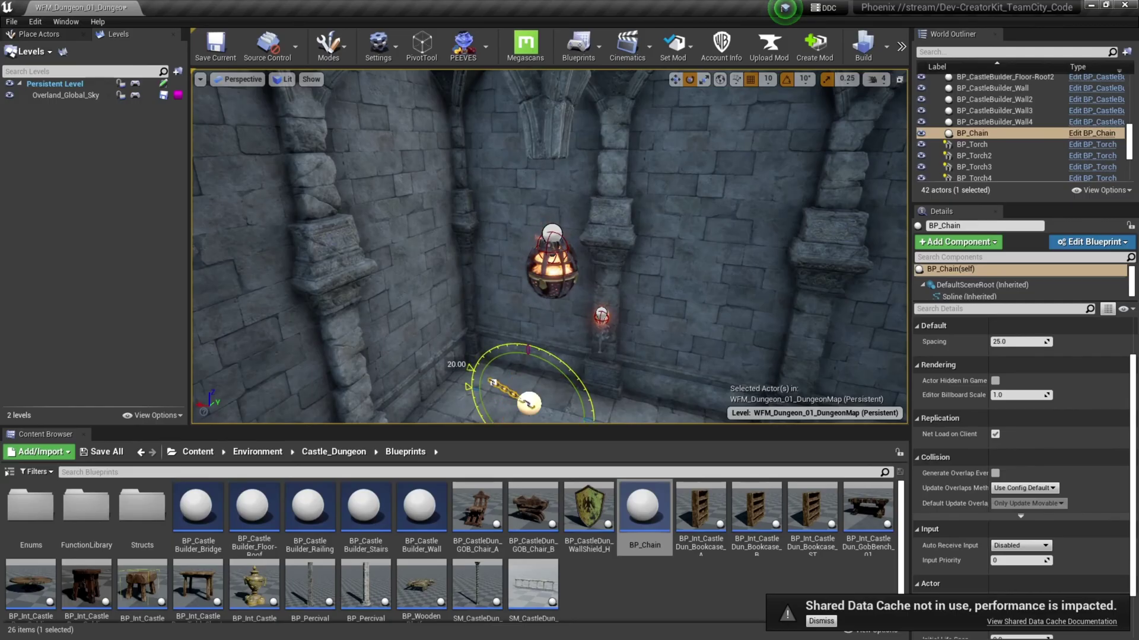
{"action": "left_click", "coordinate": [660, 231]}
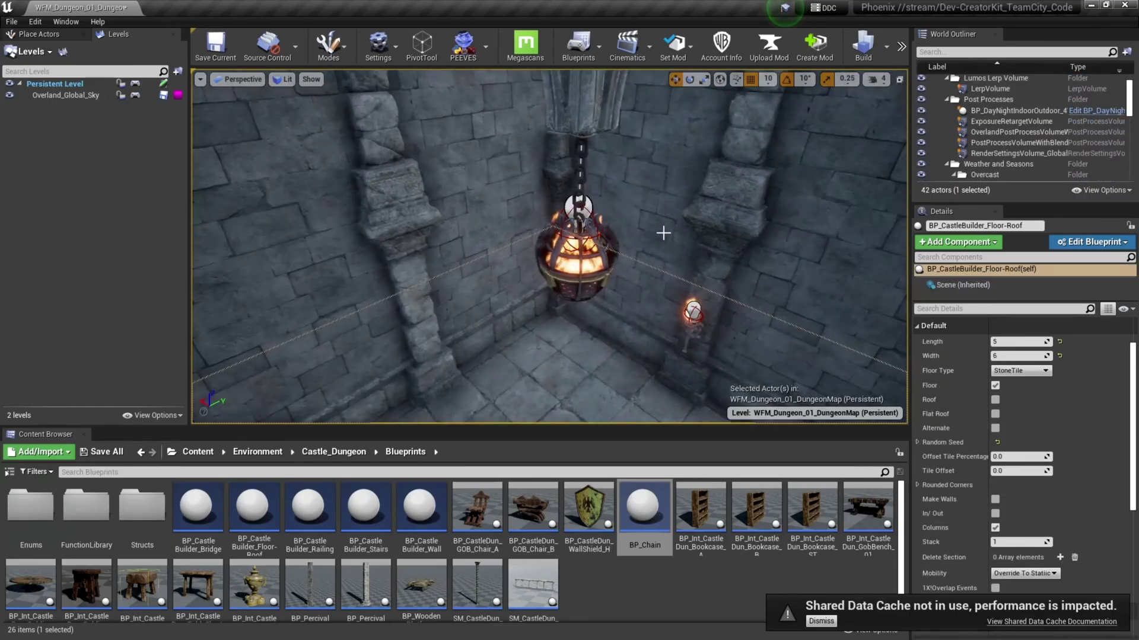
{"action": "scroll", "coordinate": [660, 231], "scroll_direction": "up", "scroll_amount": 5}
{"action": "mouse_move", "coordinate": [660, 231]}
{"action": "right_mouse_down"}
{"action": "mouse_move", "coordinate": [659, 178]}
{"action": "mouse_move", "coordinate": [664, 249]}
{"action": "right_mouse_up"}
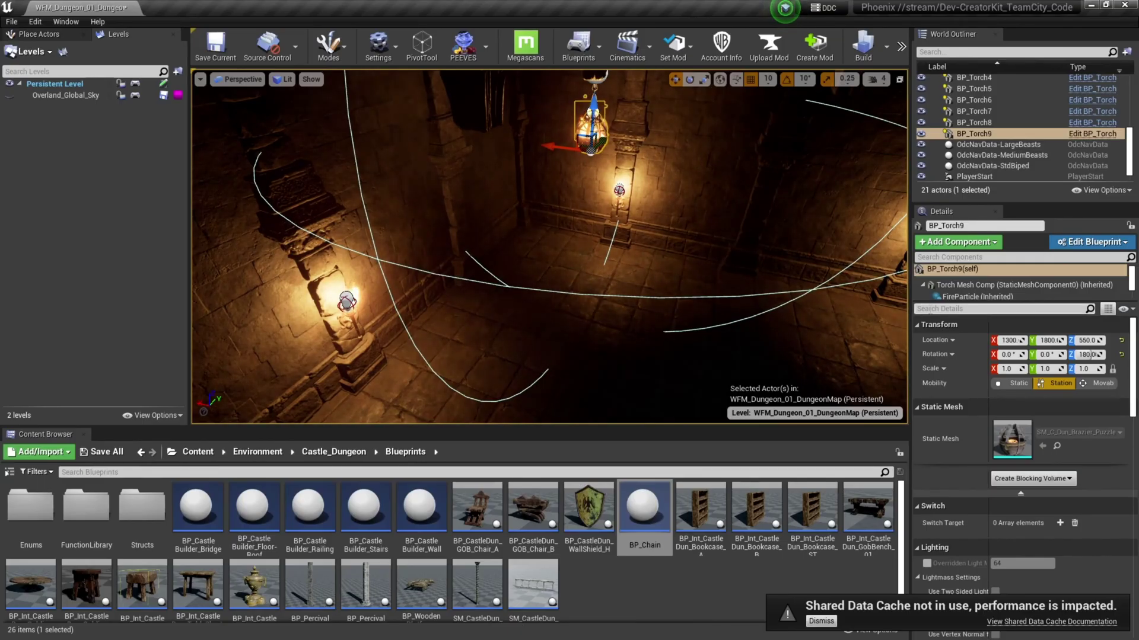
- Enable BP_Torch9's Spotlight, then select BP_Chain and BP_Torch9 together
{"action": "left_click", "coordinate": [934, 309]}
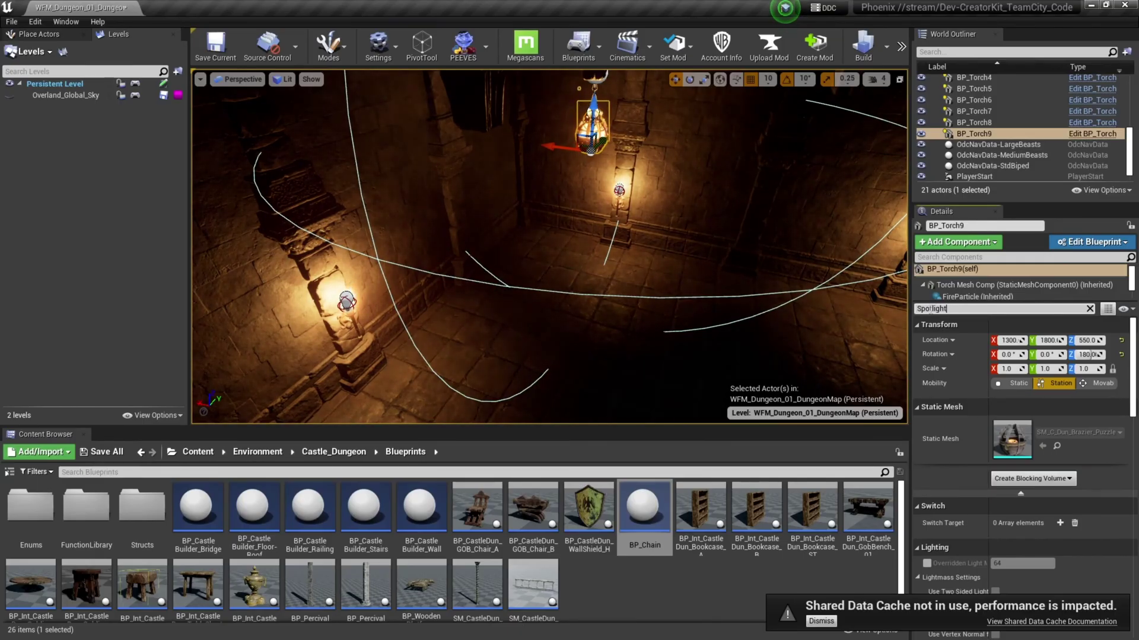
{"action": "type", "text": "Spotlight"}
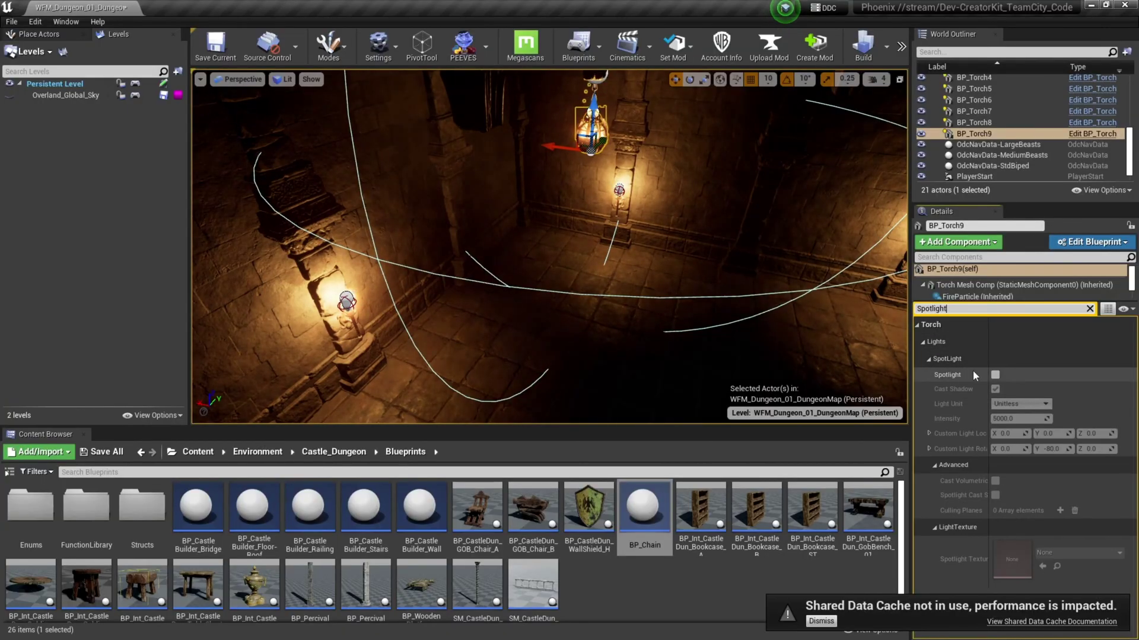
{"action": "left_click", "coordinate": [996, 375]}
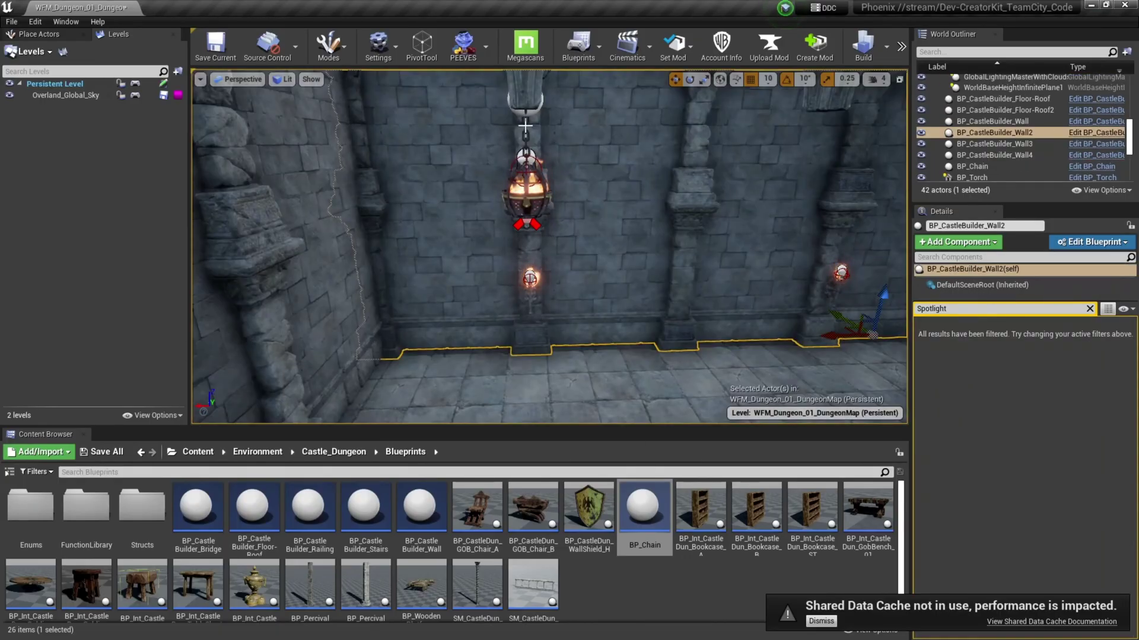
{"action": "left_click", "coordinate": [524, 125]}
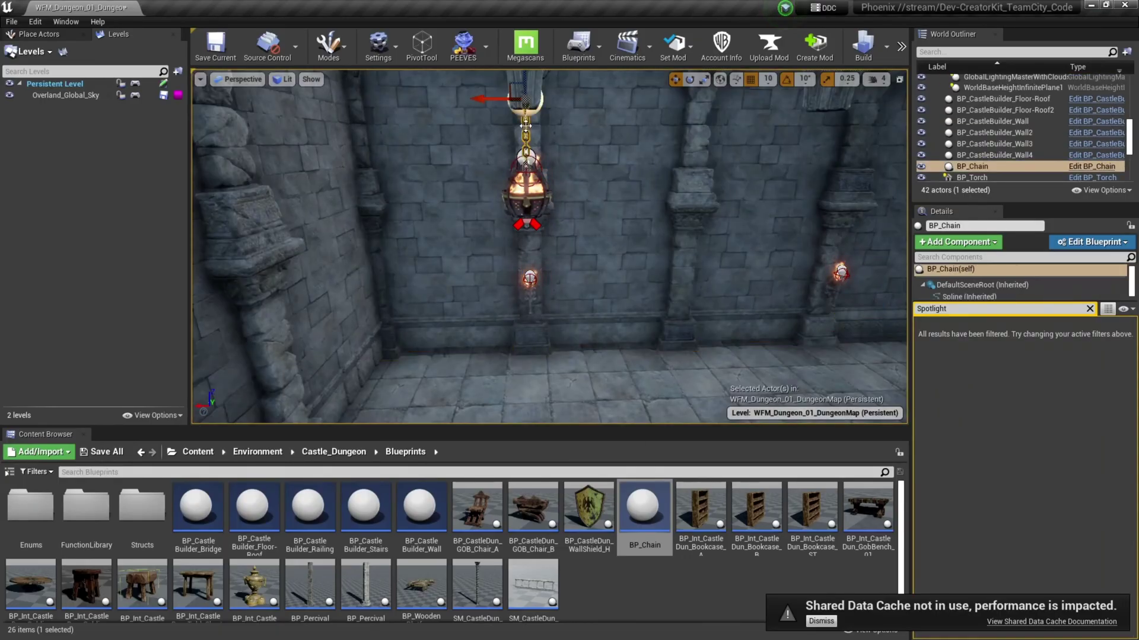
{"action": "left_click", "coordinate": [532, 208], "text": "ctrl"}
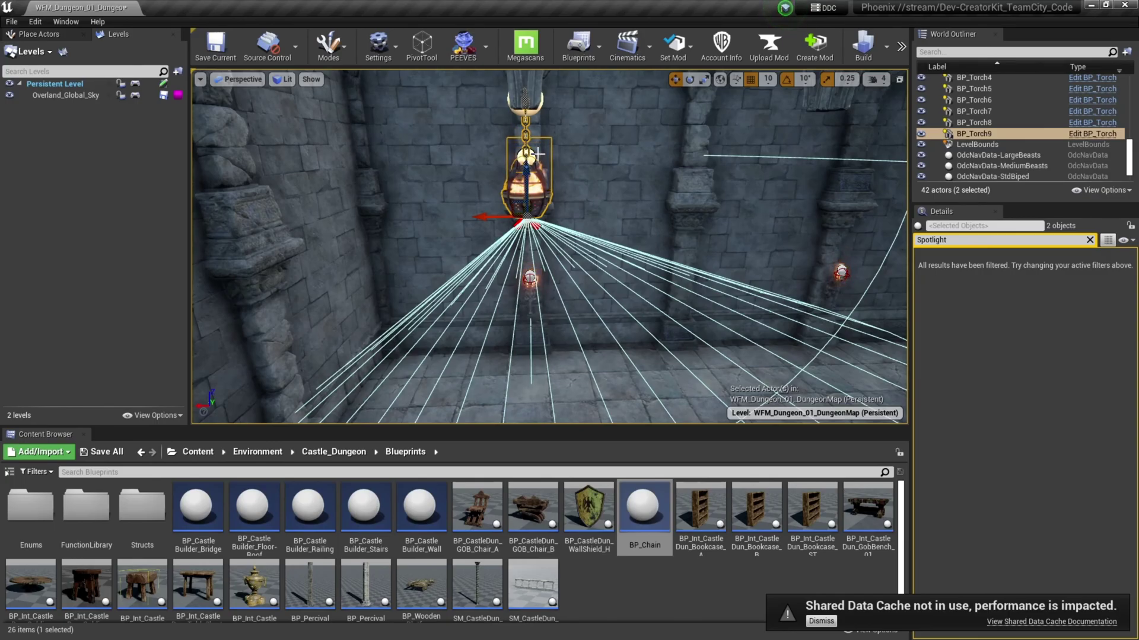
- Alt-drag copies of the chained lantern along X across the dungeon
{"action": "left_click_drag", "start_coordinate": [482, 226], "coordinate": [800, 234], "text": "alt"}
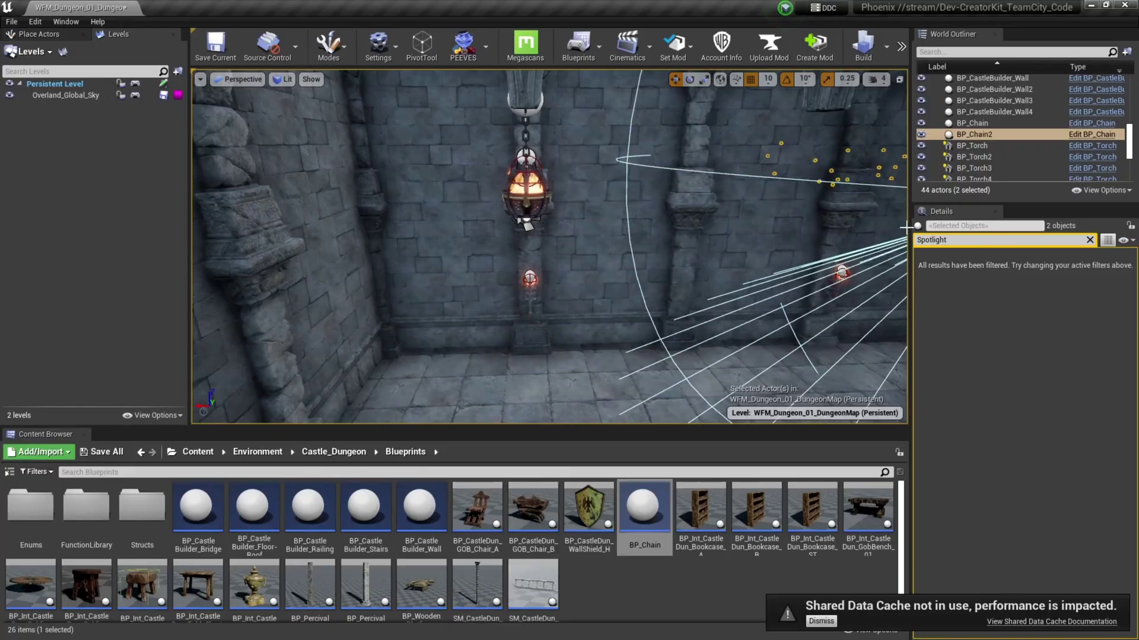
{"action": "key", "text": "f"}
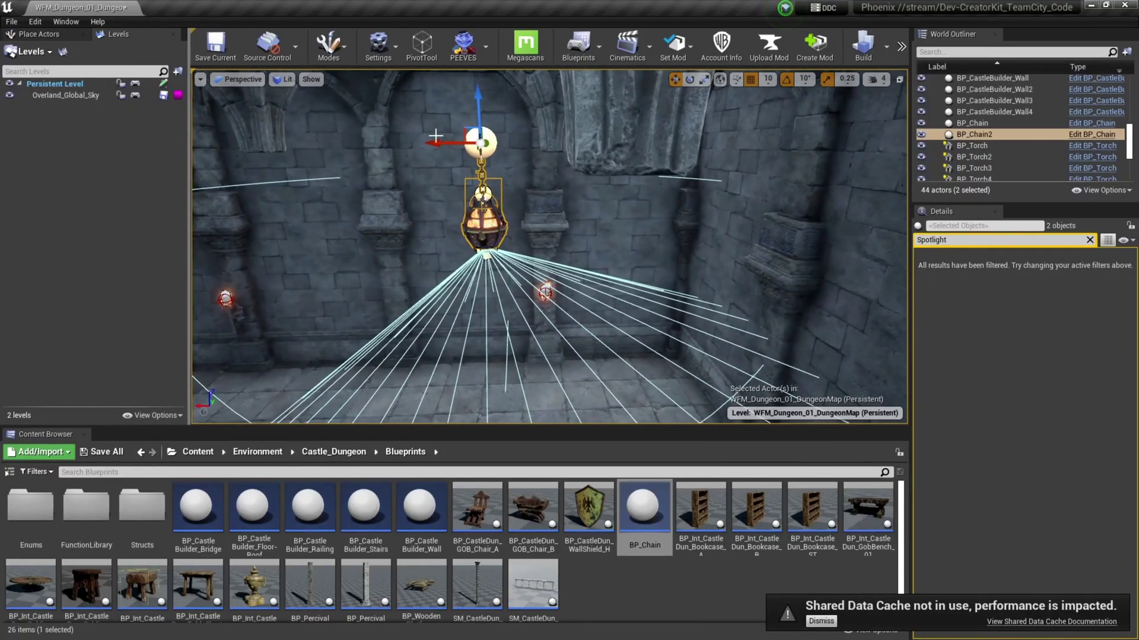
{"action": "left_click_drag", "start_coordinate": [435, 148], "coordinate": [514, 164]}
- Drag a chain's end spline point downward to lengthen the chain
{"action": "key", "text": "F11"}
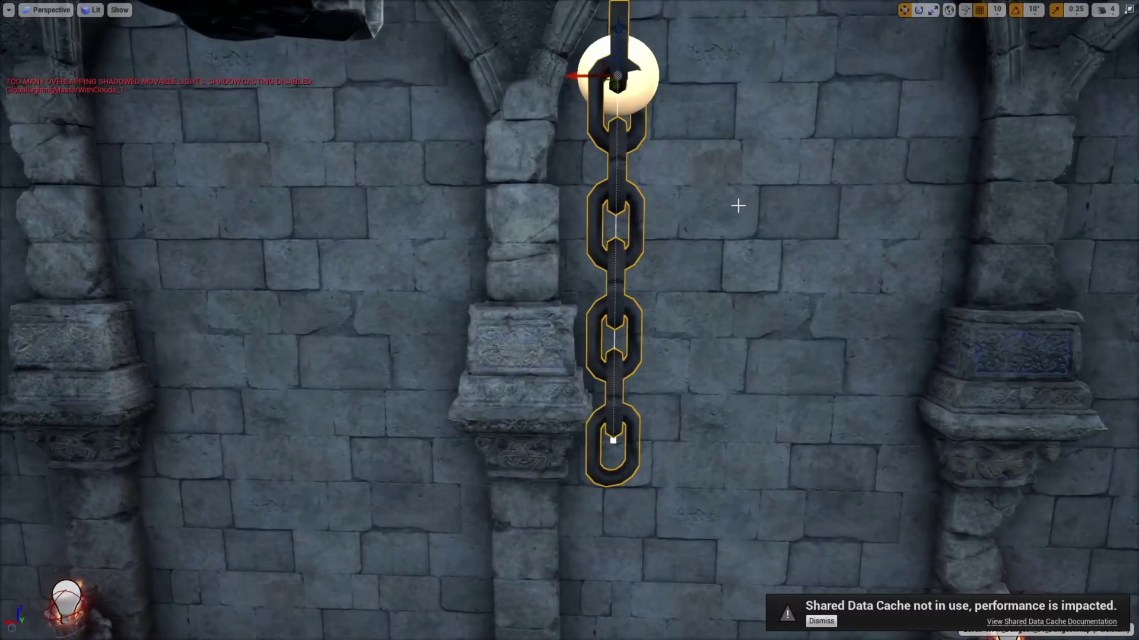
{"action": "middle_click", "coordinate": [612, 439], "text": "alt"}
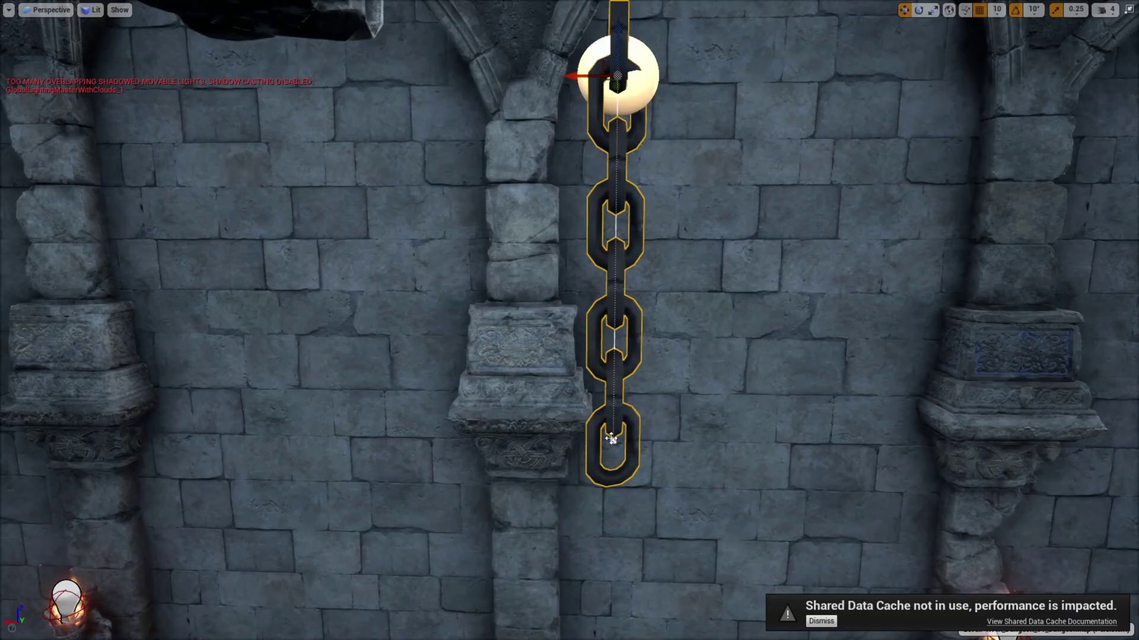
{"action": "left_click_drag", "start_coordinate": [609, 411], "coordinate": [528, 291]}
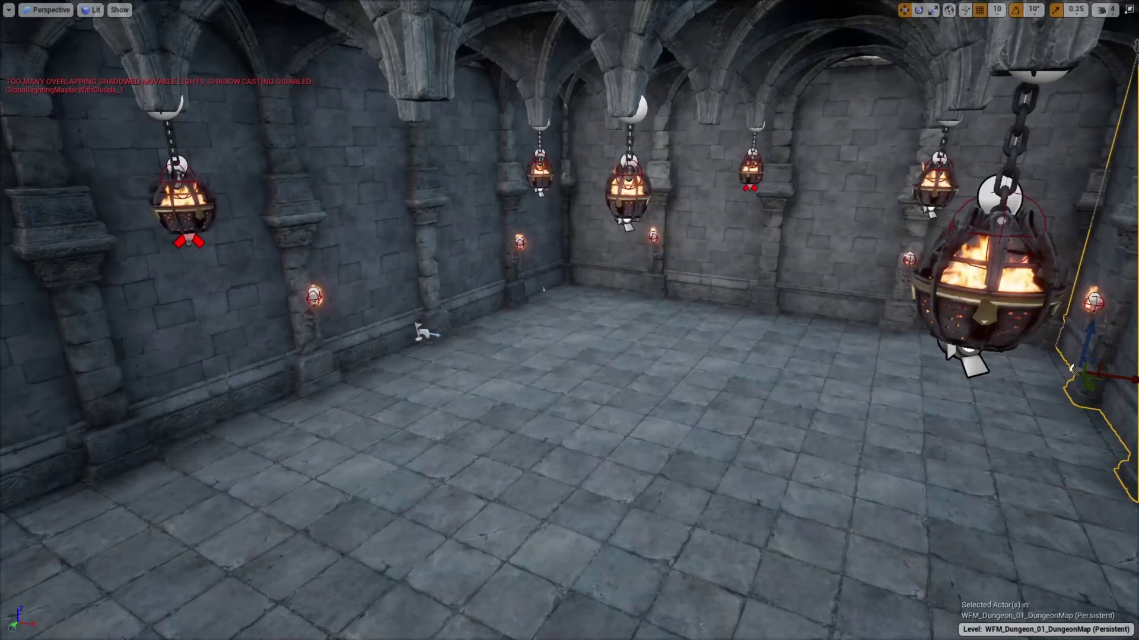
{"action": "right_click_drag", "start_coordinate": [554, 274], "coordinate": [492, 225]}
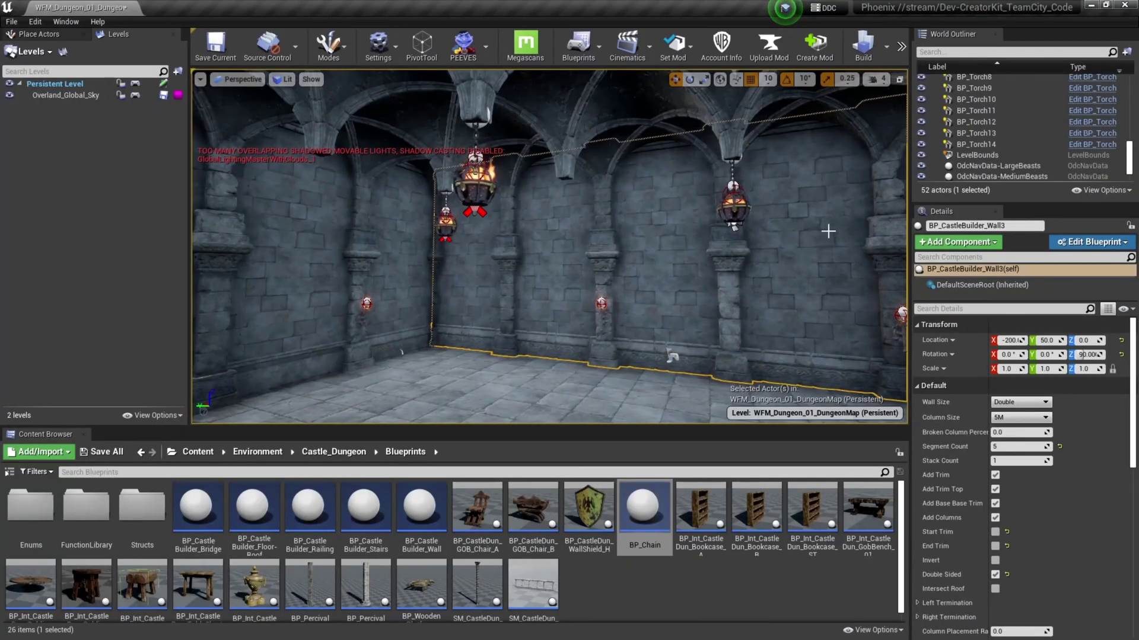
- Switch Overland_Global_Sky's streaming method to Blueprint, then play-test by running through the torch-lit hall
{"action": "left_click", "coordinate": [63, 99]}
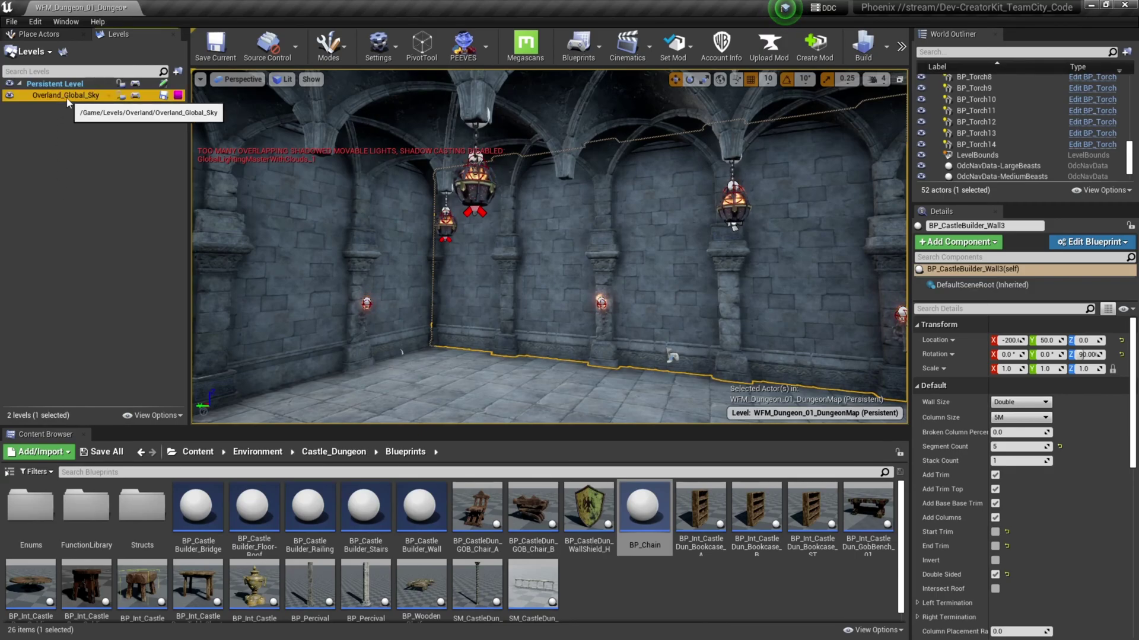
{"action": "right_click", "coordinate": [67, 97]}
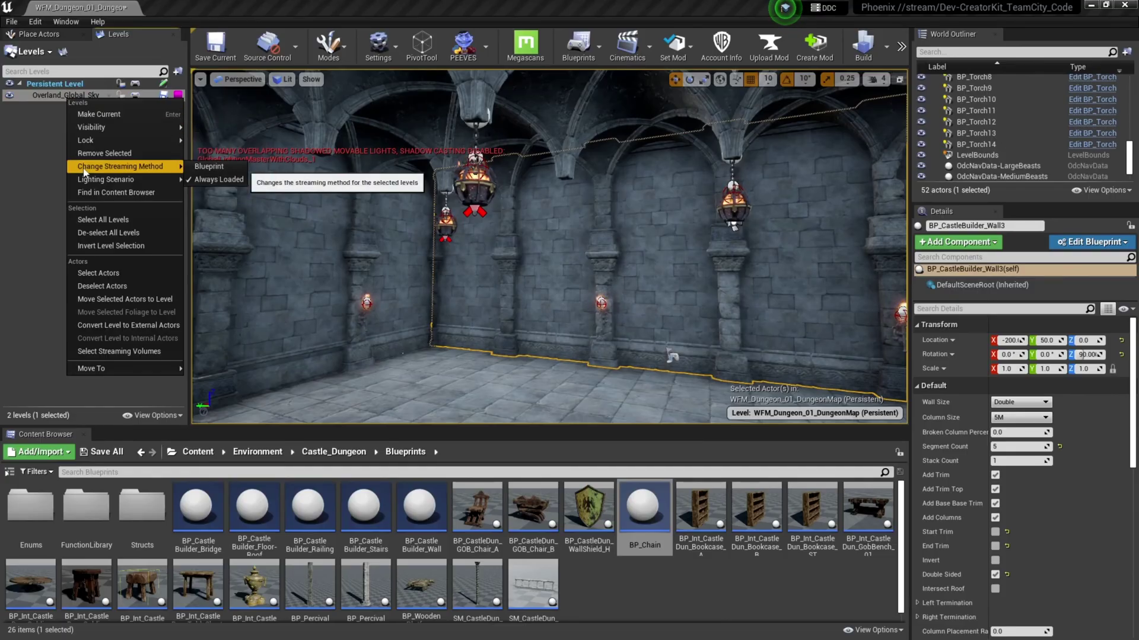
{"action": "mouse_move", "coordinate": [160, 169]}
{"action": "left_click", "coordinate": [198, 168]}
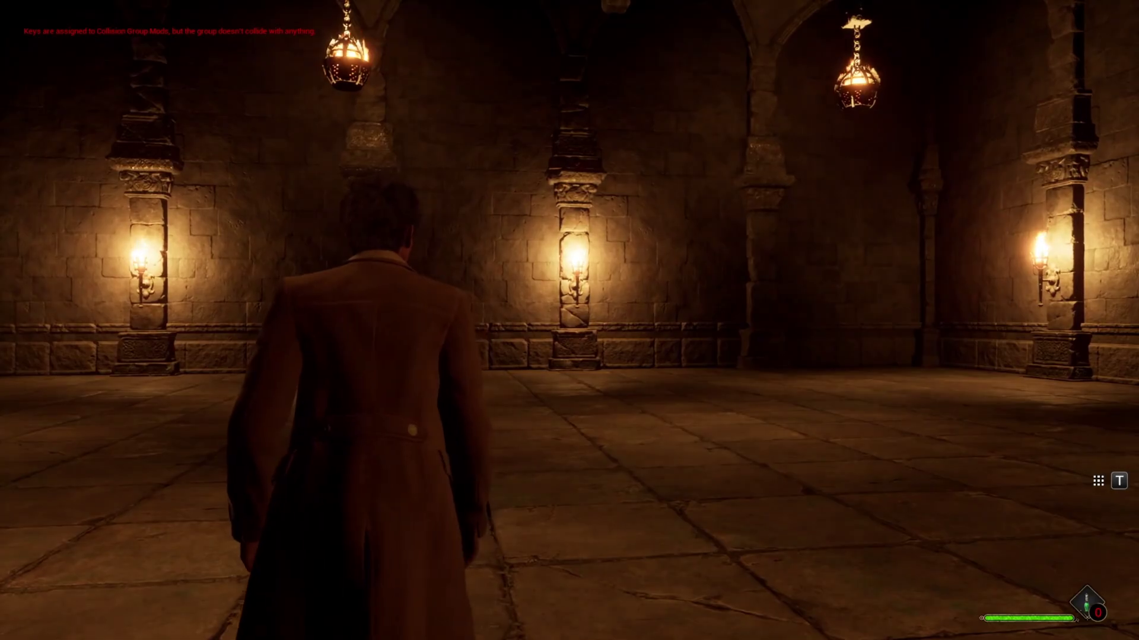
{"action": "key", "text": "w"}
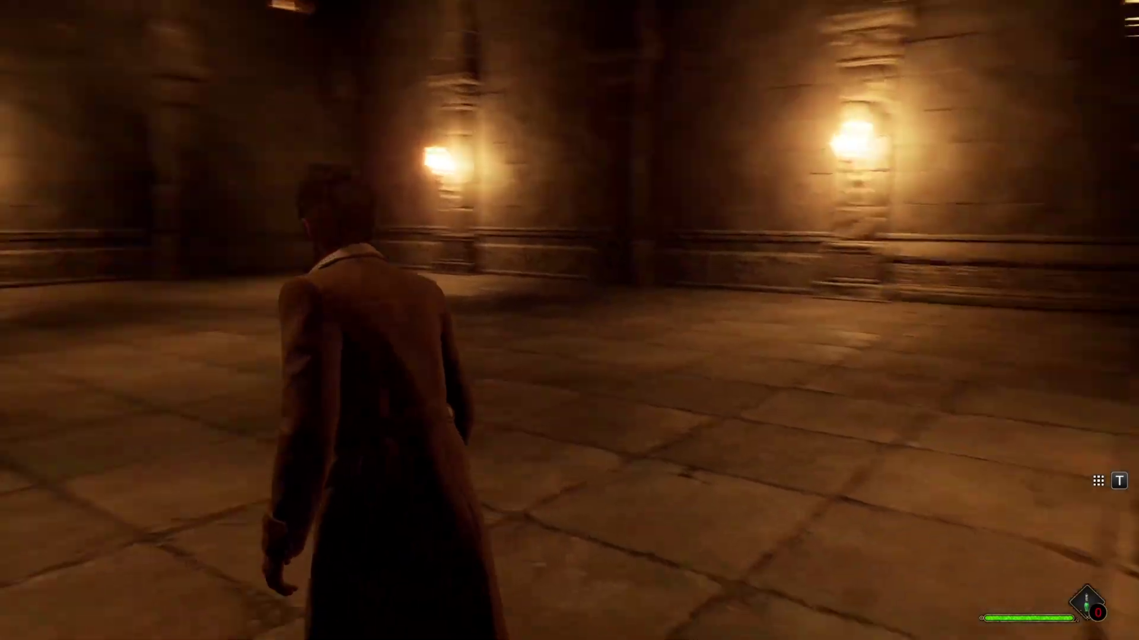
{"action": "key", "text": "w"}
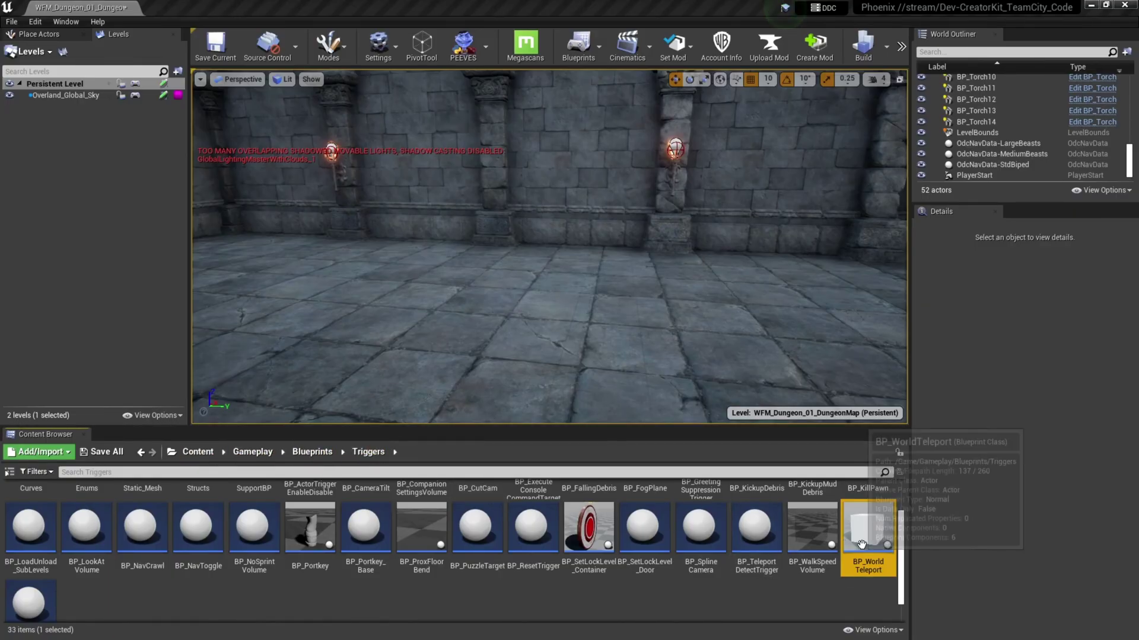
- Place a BP_WorldTeleport in the dungeon and walk up to it in play to check the exit
{"action": "left_click_drag", "start_coordinate": [867, 528], "coordinate": [542, 155]}
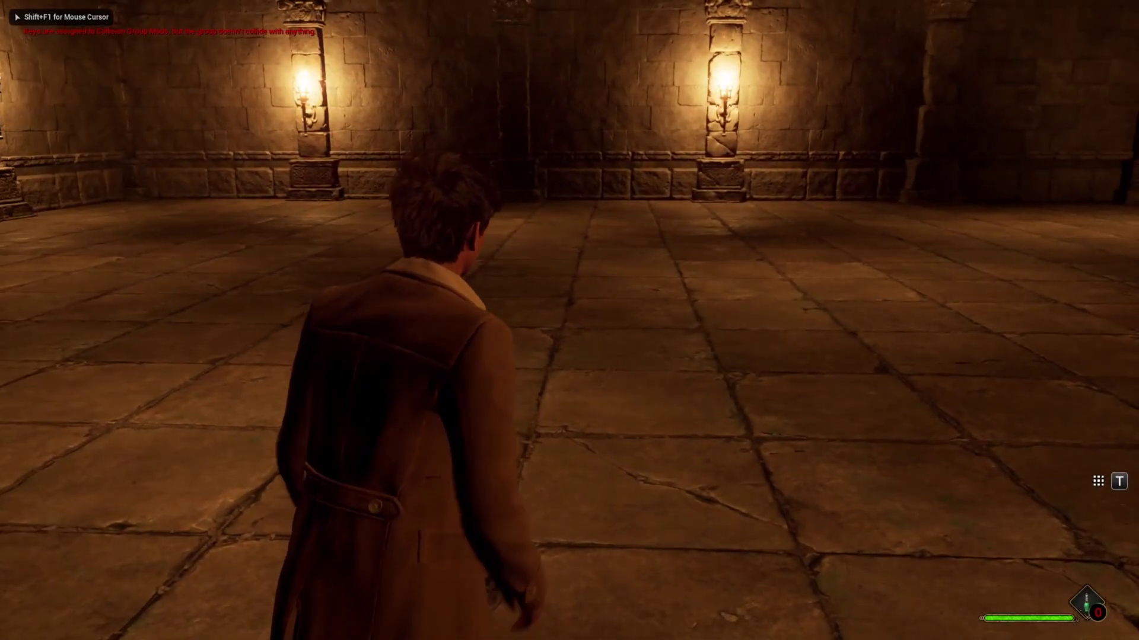
{"action": "key", "text": "w"}
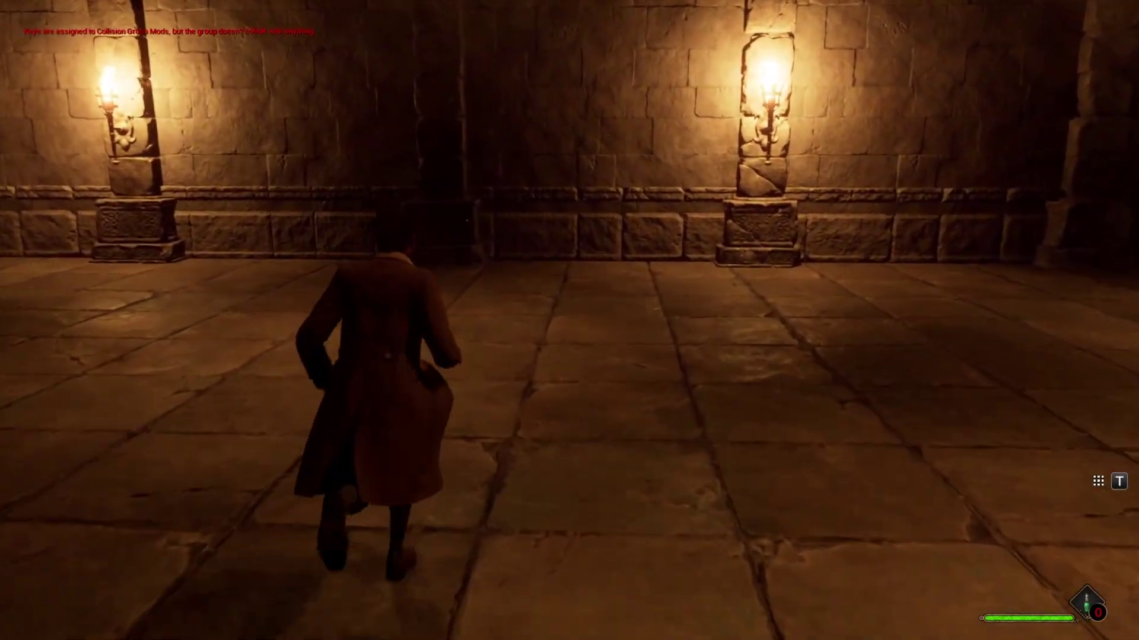
{"action": "key", "text": "w"}
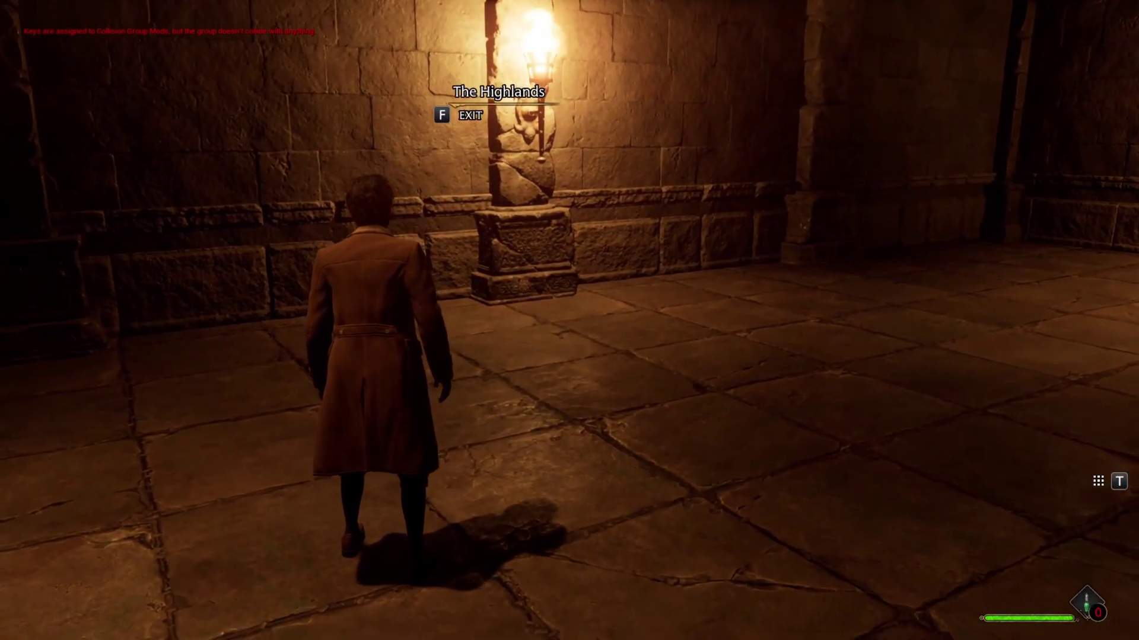
{"action": "key", "text": "Escape"}
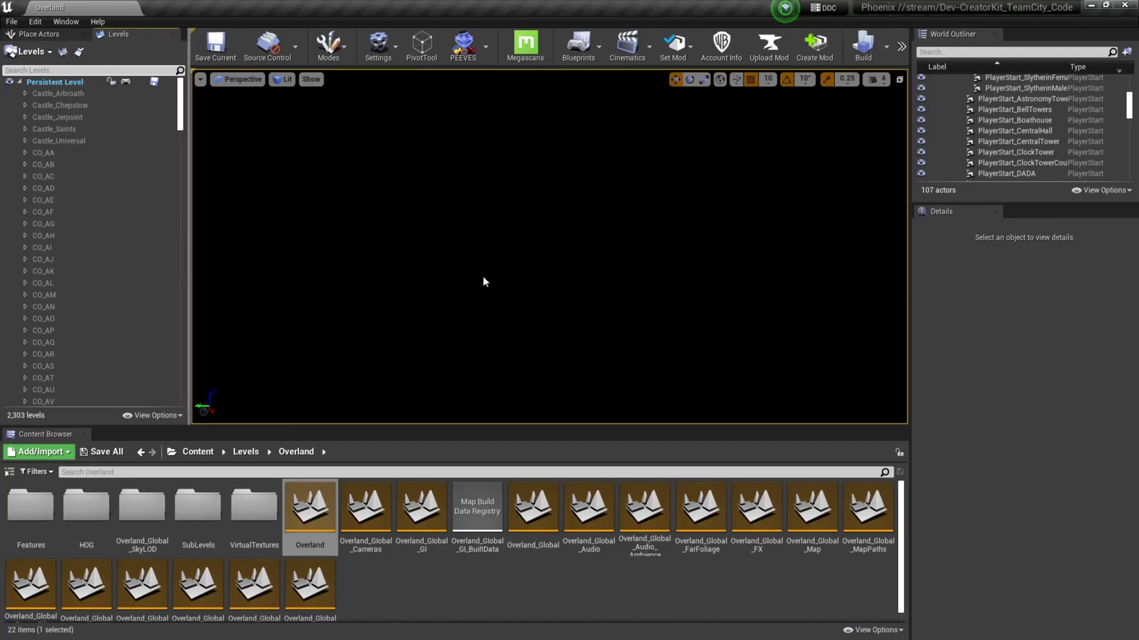
- Filter the Levels list to 'Overland' and load the Overland_Global level
{"action": "left_click", "coordinate": [95, 70]}
{"action": "type", "text": "Overland"}
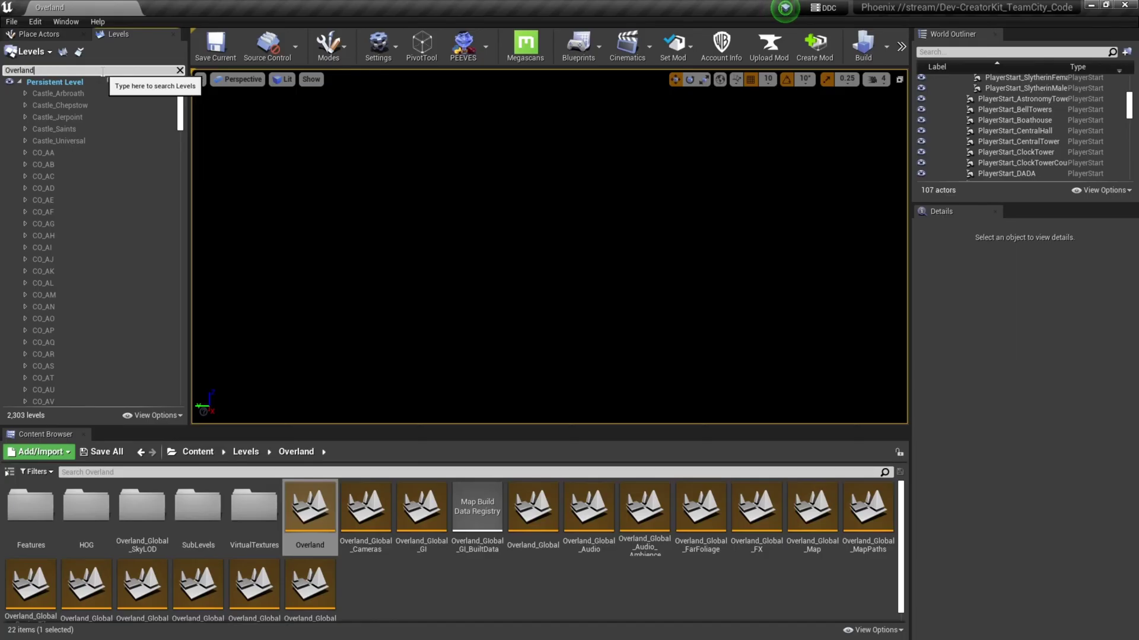
{"action": "left_click", "coordinate": [95, 93]}
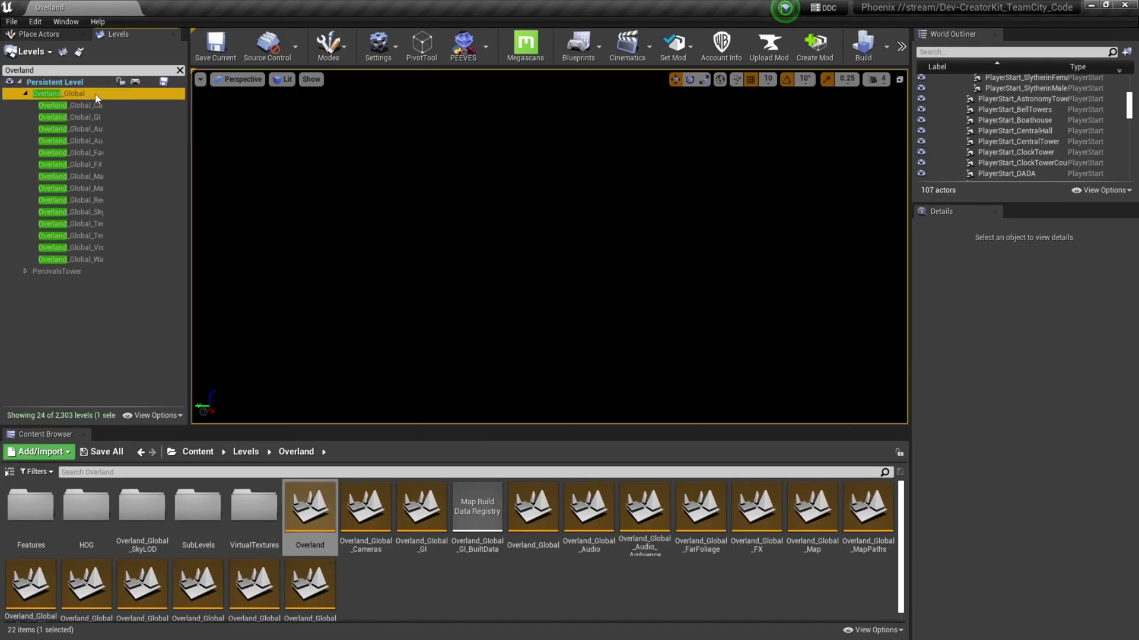
{"action": "right_click", "coordinate": [94, 94]}
{"action": "left_click", "coordinate": [133, 128]}
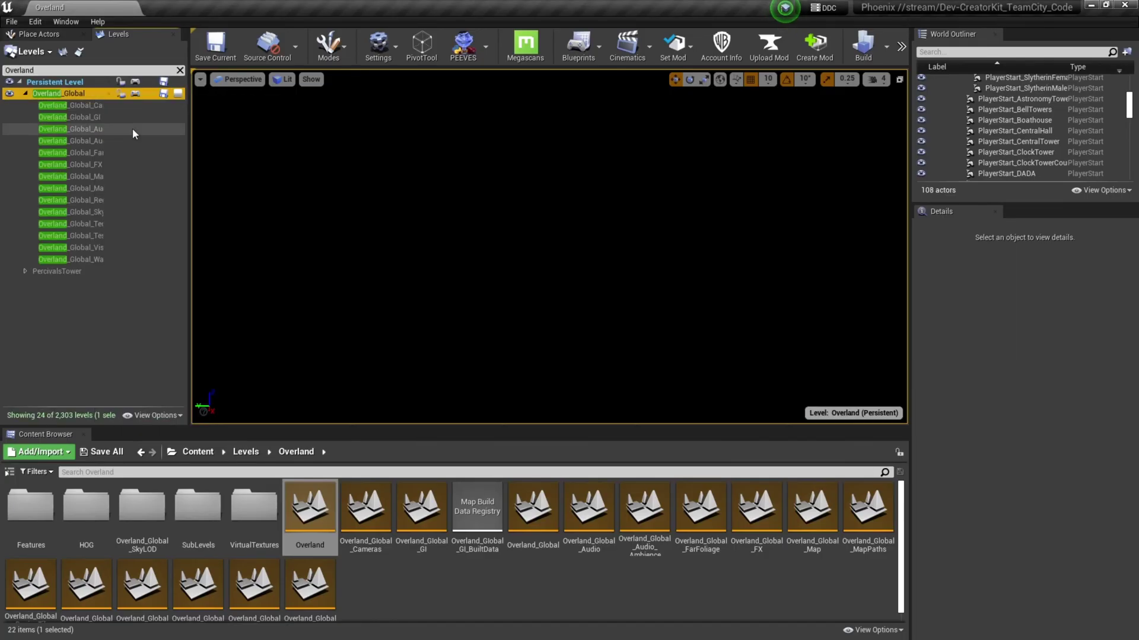
- Load the Overland_Global_Sky sublevel into the world
{"action": "left_click", "coordinate": [78, 211]}
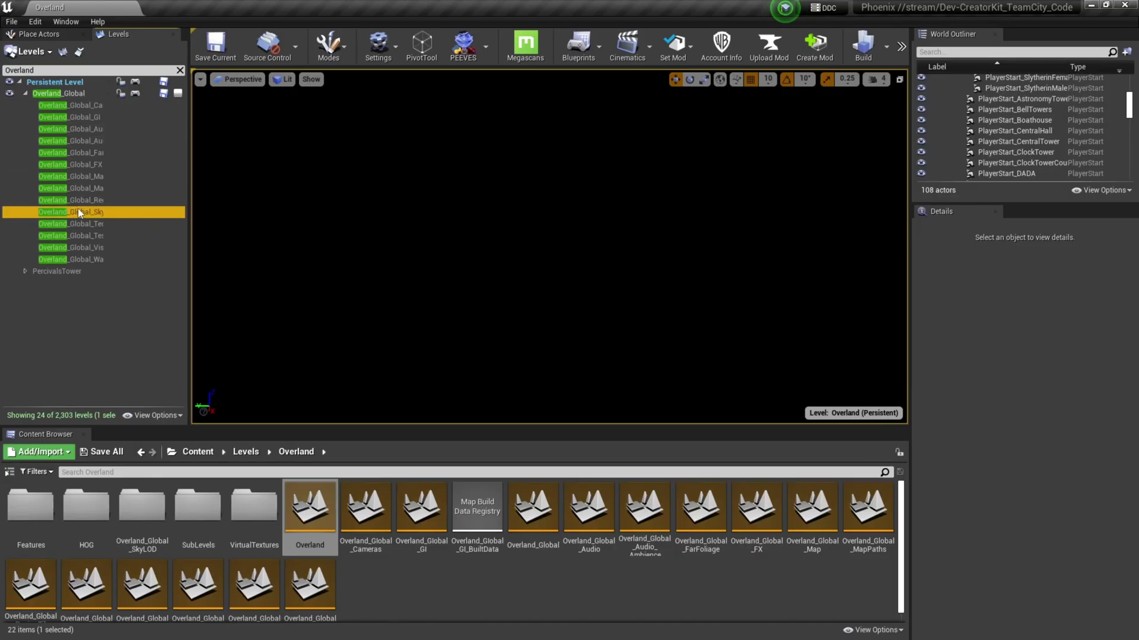
{"action": "right_click", "coordinate": [79, 213]}
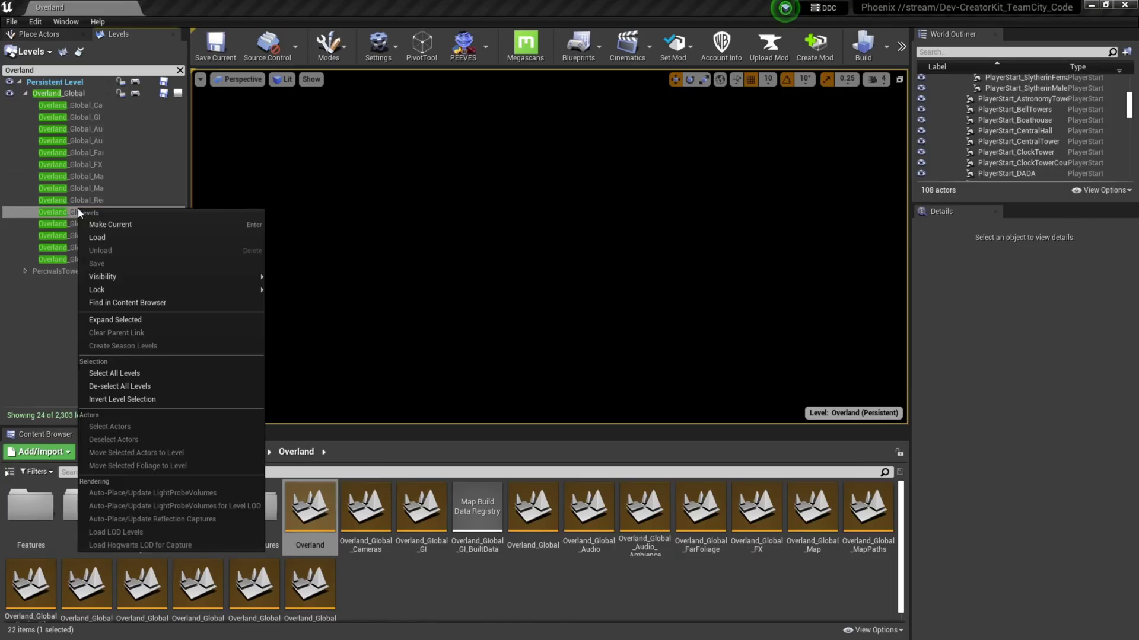
{"action": "left_click", "coordinate": [109, 238]}
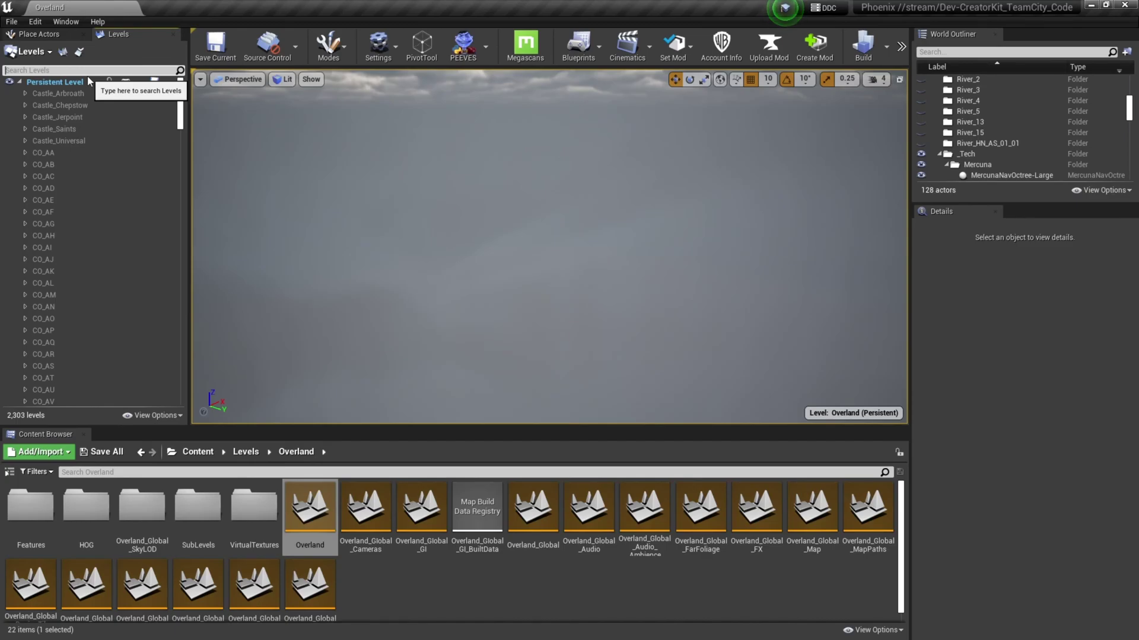
- Filter the Levels list to 'HN_AS', expand the HN_AS level and load it
{"action": "type", "text": "HN"}
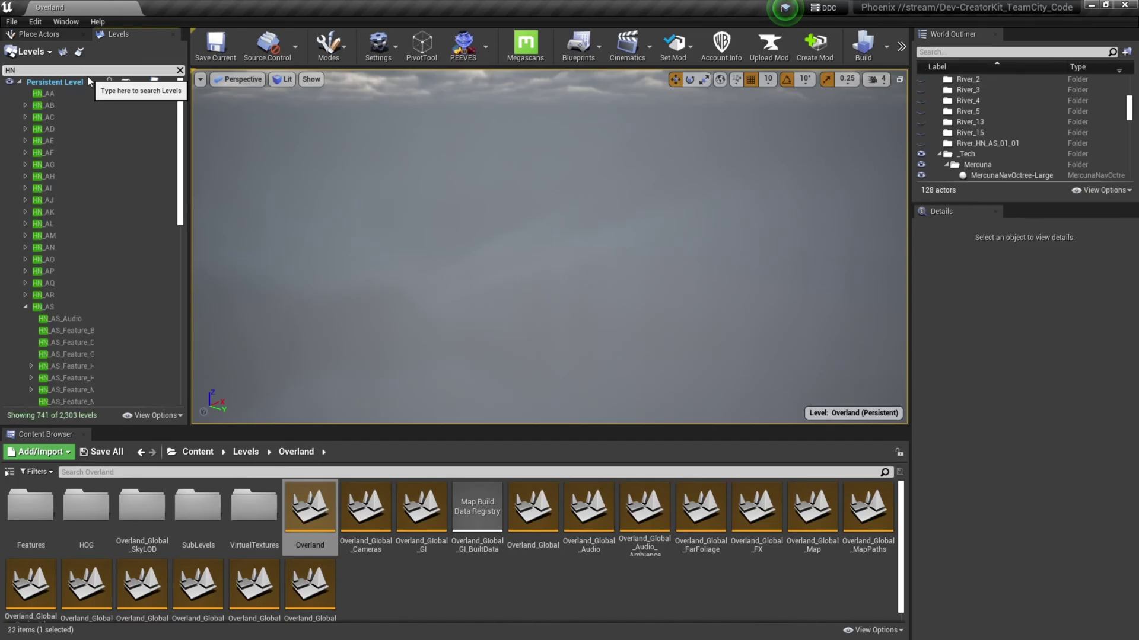
{"action": "type", "text": "_AS"}
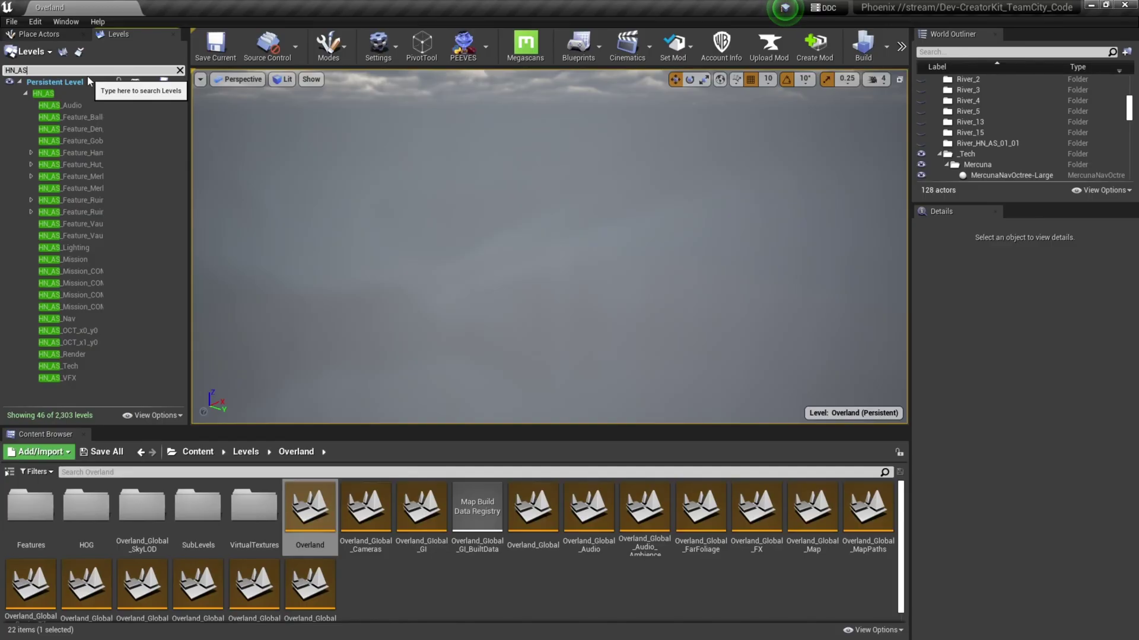
{"action": "left_click", "coordinate": [25, 94]}
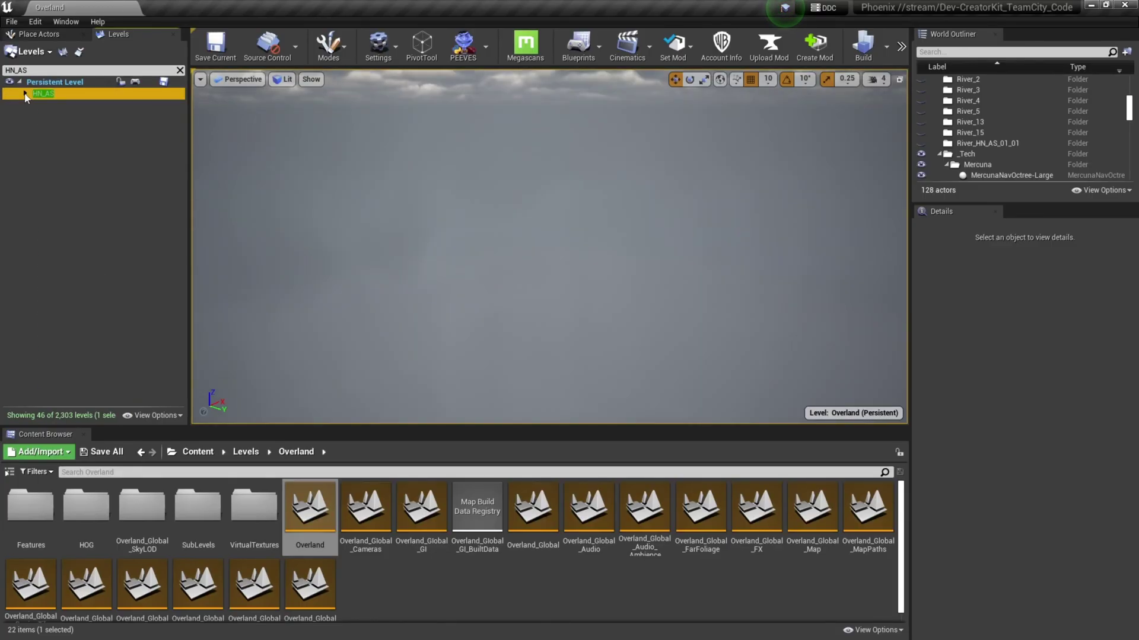
{"action": "left_click", "coordinate": [26, 93]}
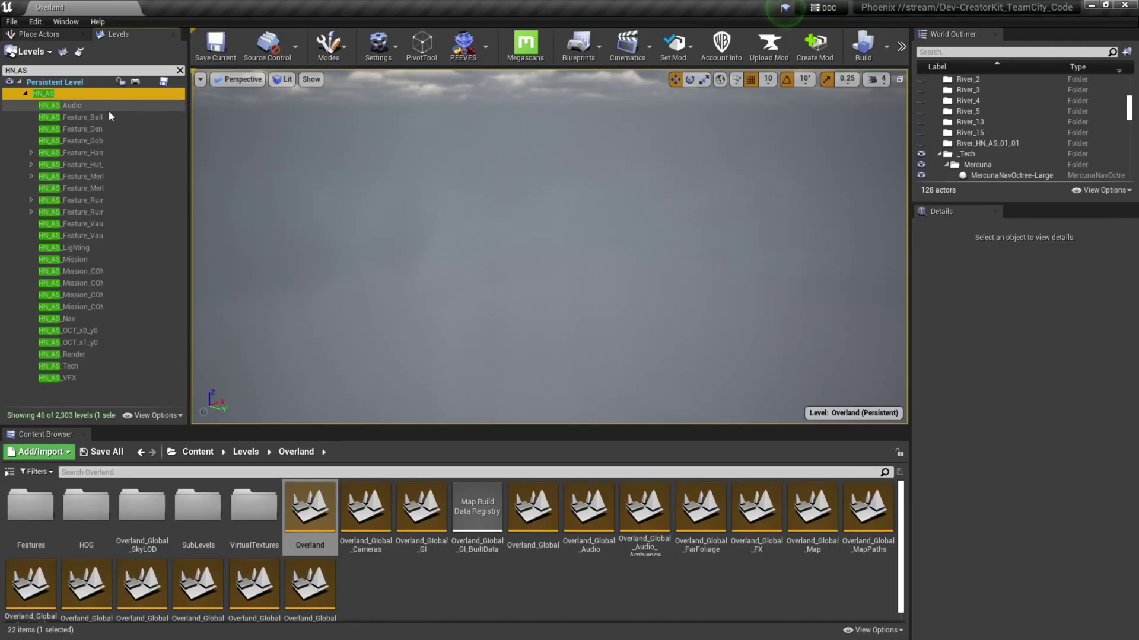
{"action": "right_click", "coordinate": [70, 95]}
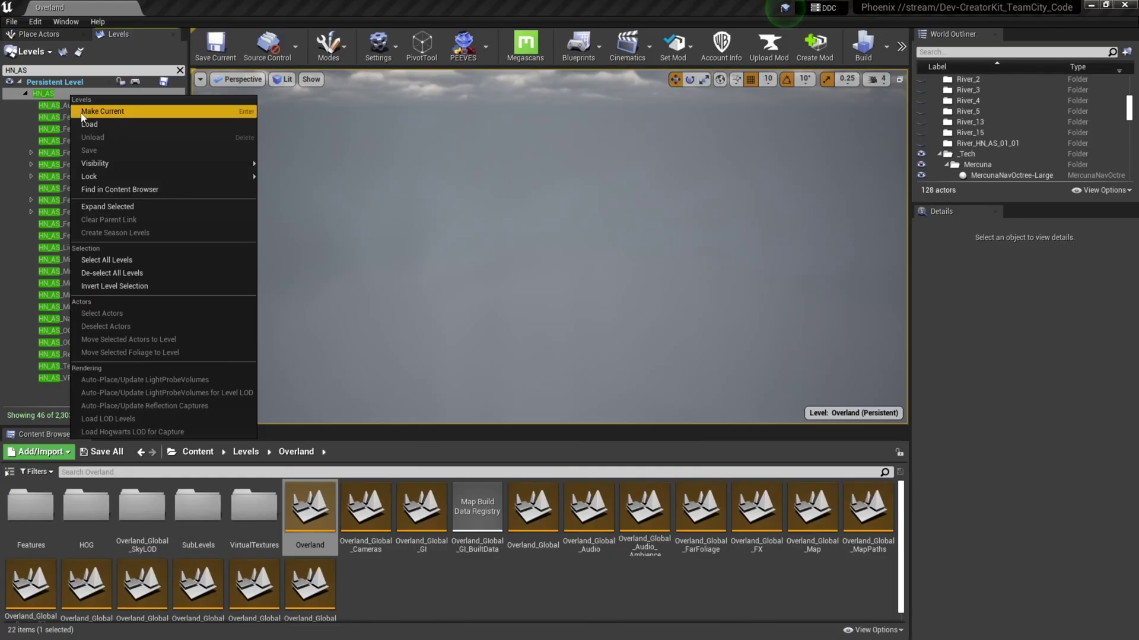
{"action": "left_click", "coordinate": [89, 127]}
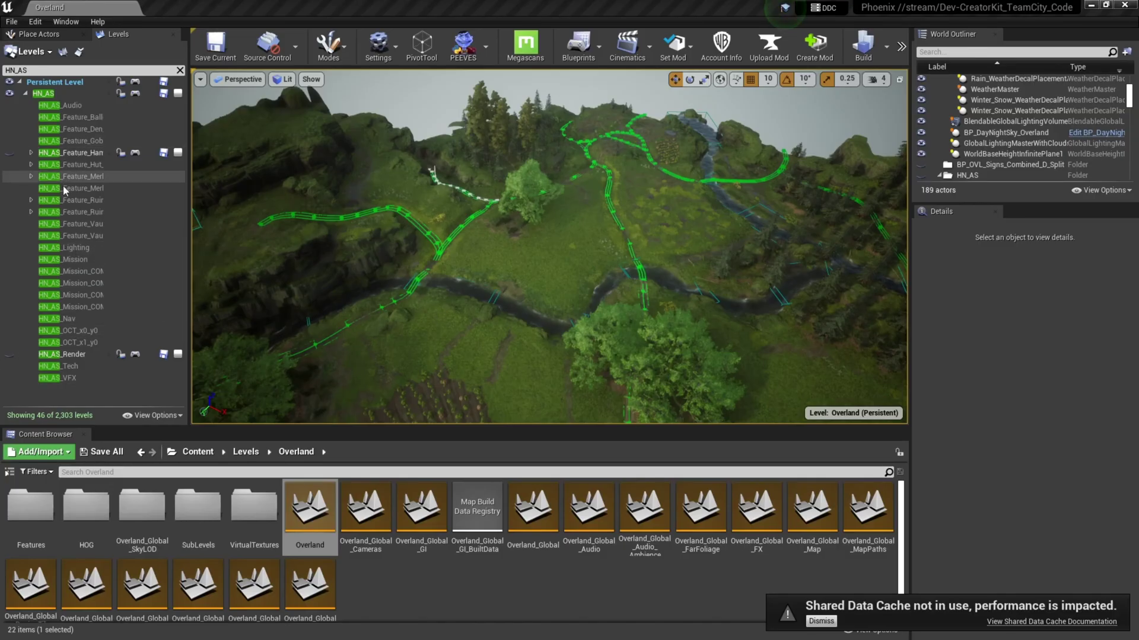
- Make the HN_AS_Render and HN_AS_Feature_Hamlet sublevels visible
{"action": "scroll", "coordinate": [551, 412], "scroll_direction": "up", "scroll_amount": 2}
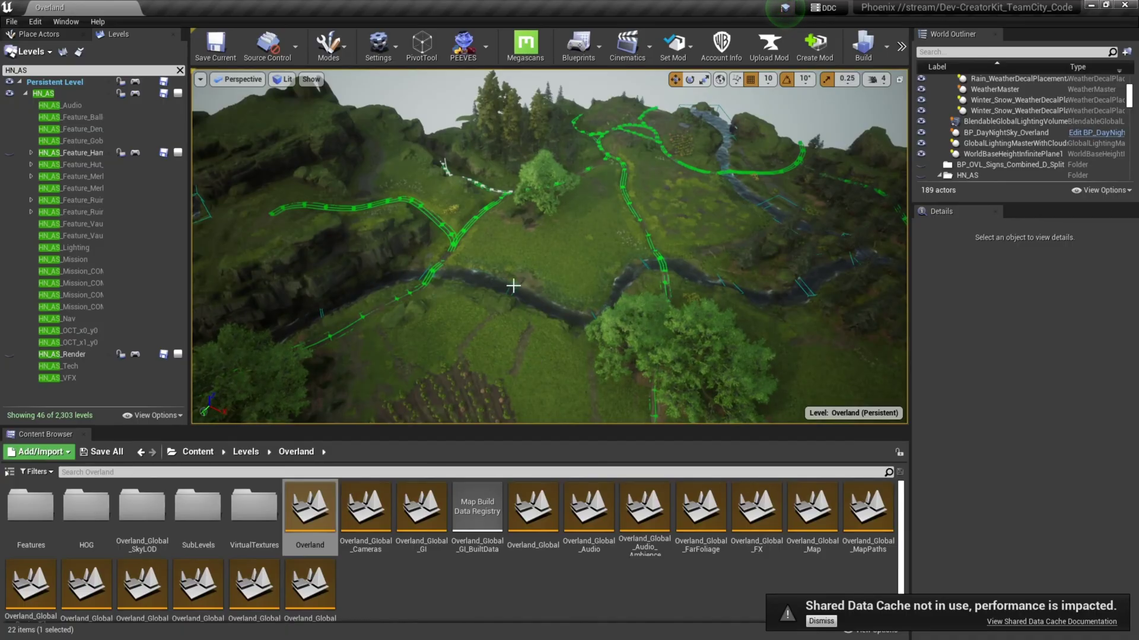
{"action": "left_click", "coordinate": [10, 354]}
{"action": "scroll", "coordinate": [591, 318], "scroll_direction": "up", "scroll_amount": 3}
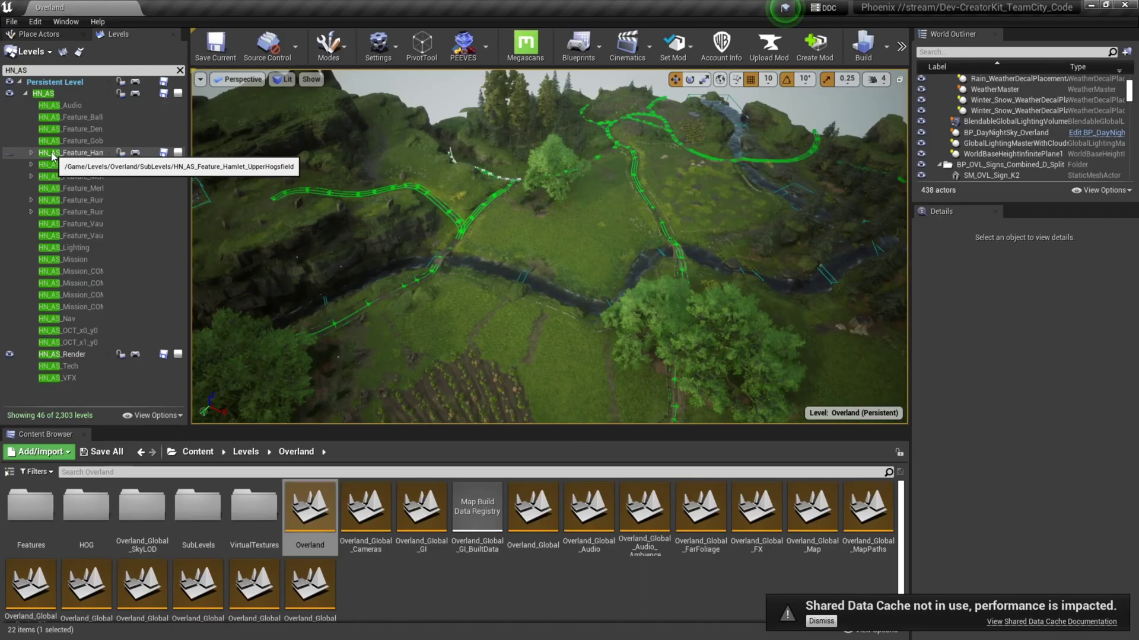
{"action": "left_click", "coordinate": [10, 152]}
- Select BP_Bridge_Moon_A in the World Outliner and focus the viewport on it
{"action": "right_click_drag", "start_coordinate": [648, 205], "coordinate": [814, 368]}
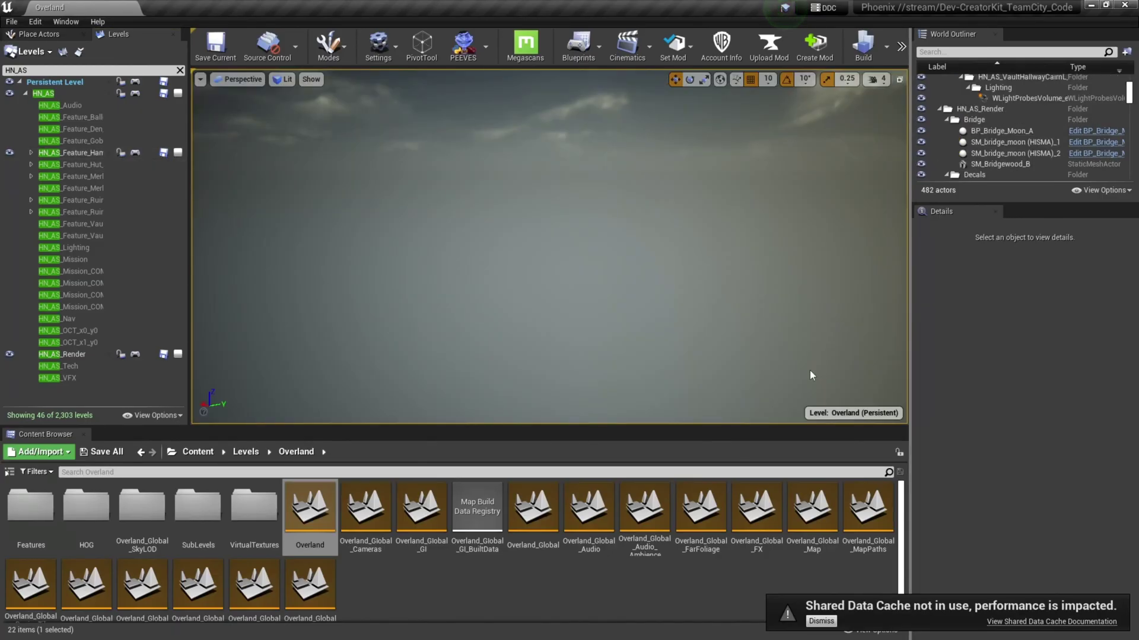
{"action": "right_click_drag", "start_coordinate": [710, 228], "coordinate": [711, 214]}
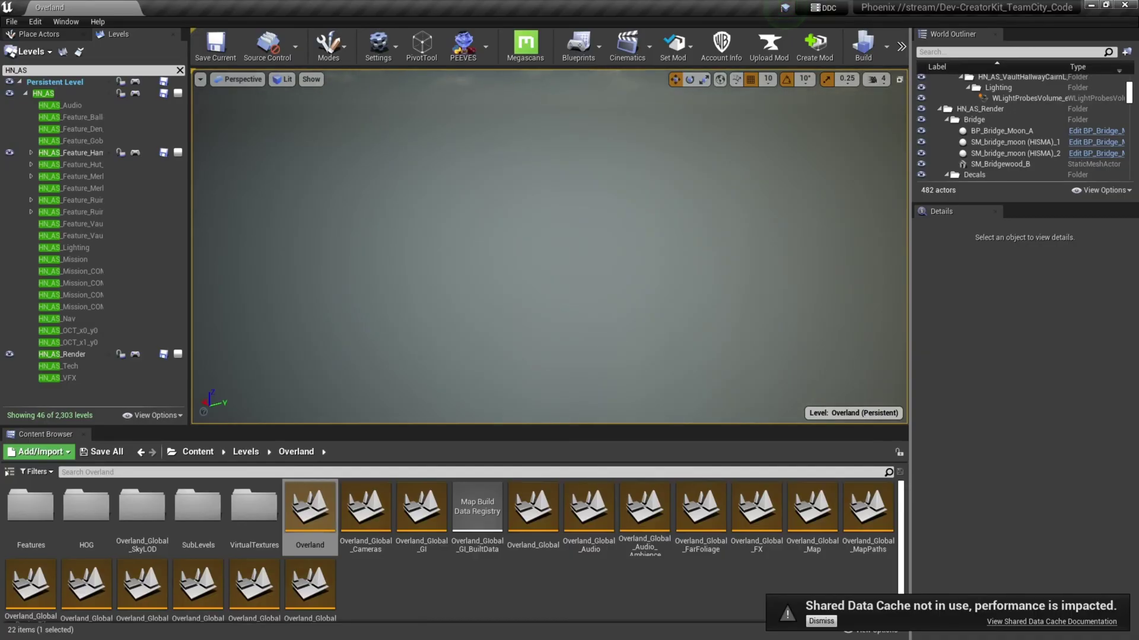
{"action": "left_click", "coordinate": [1003, 130]}
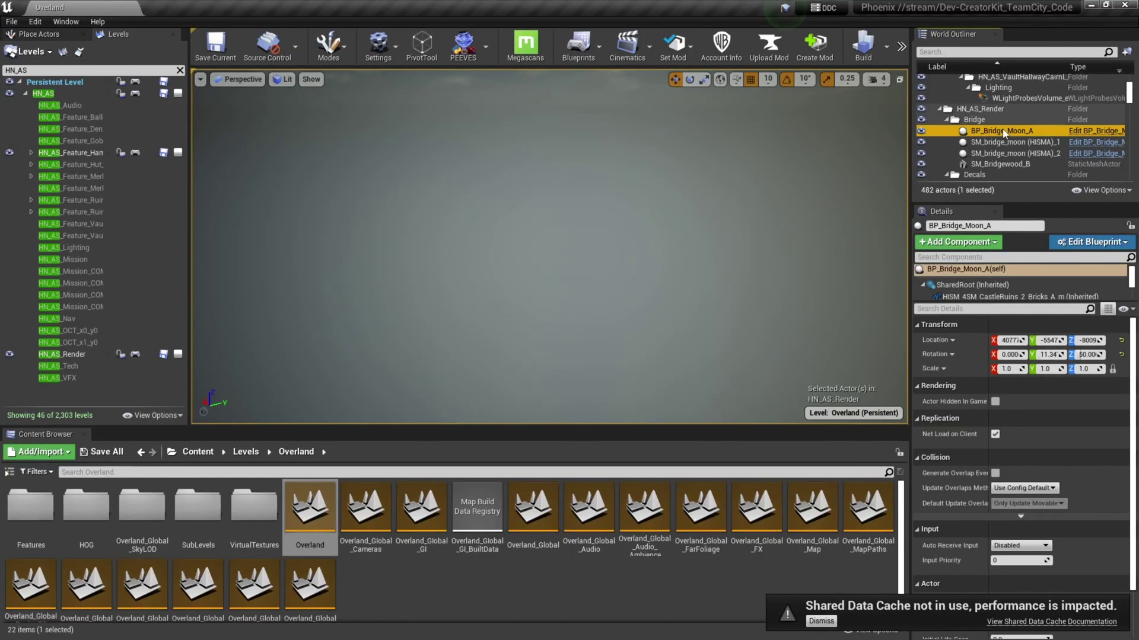
{"action": "key", "text": "f"}
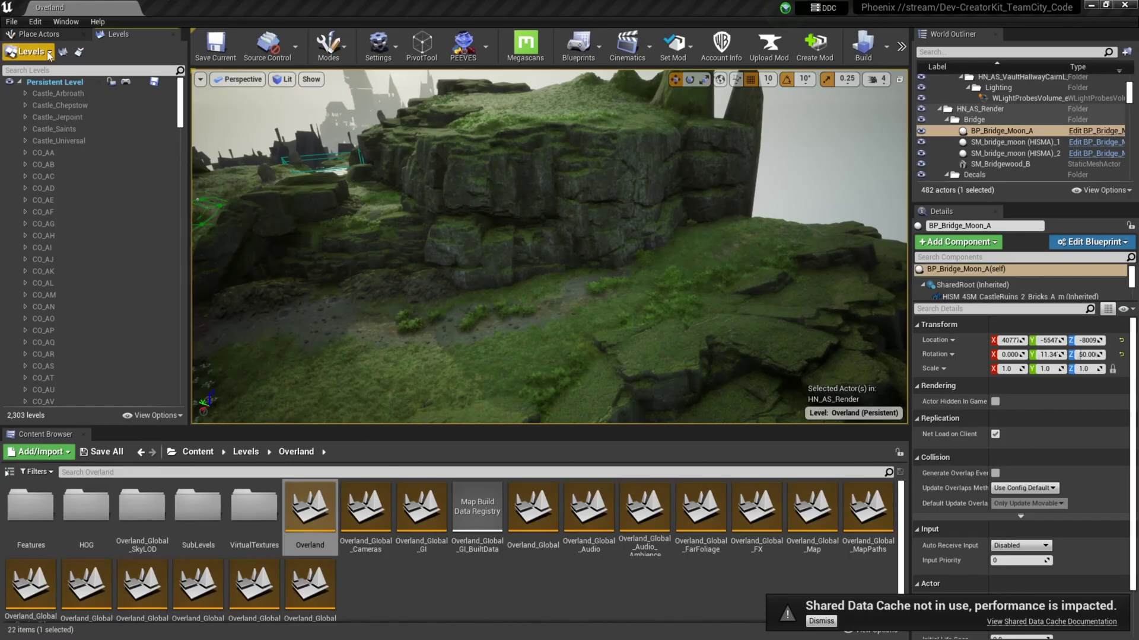
{"action": "left_click", "coordinate": [39, 33]}
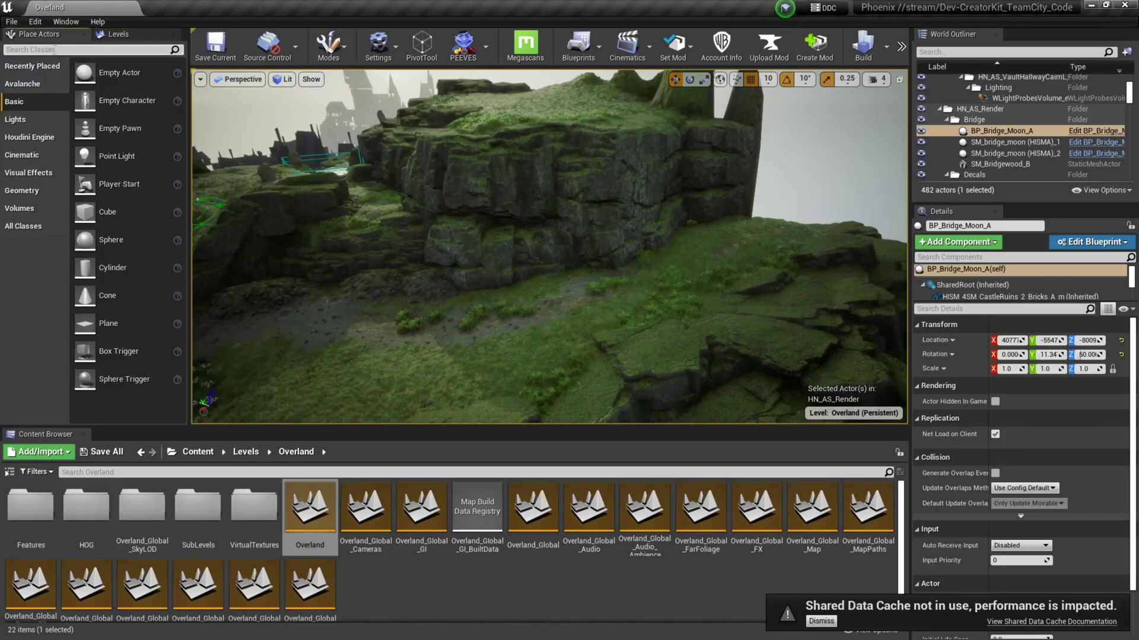
- Place a BP_DungeonEntrance from Place Actors in front of the mossy cliff and select it
{"action": "type", "text": "BP_DungeonEntrance"}
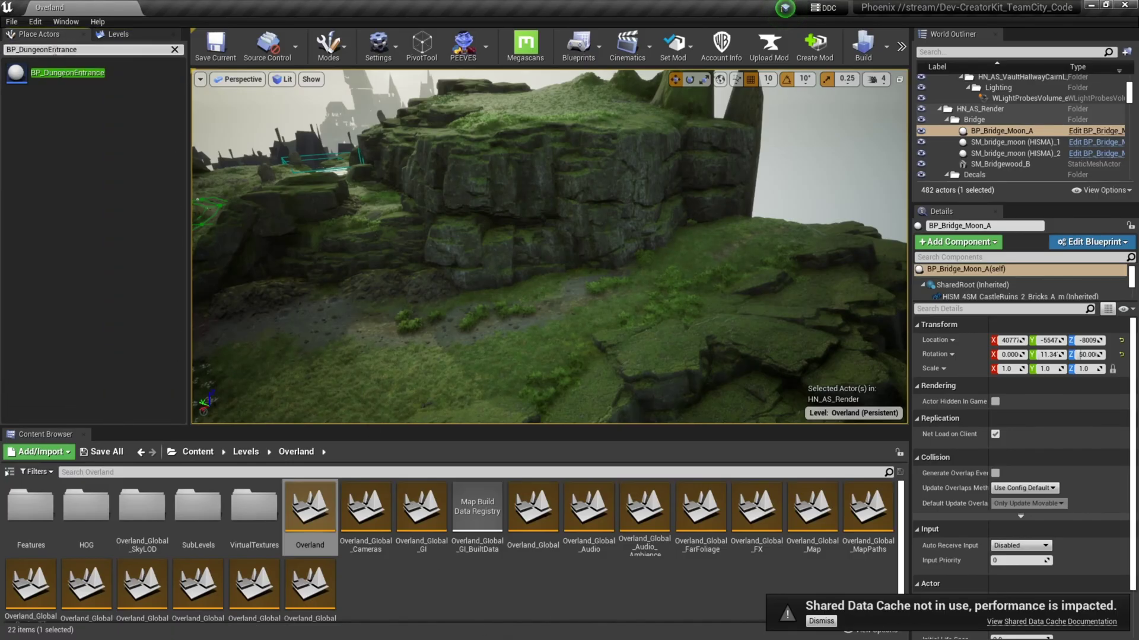
{"action": "left_click_drag", "start_coordinate": [24, 74], "coordinate": [614, 288]}
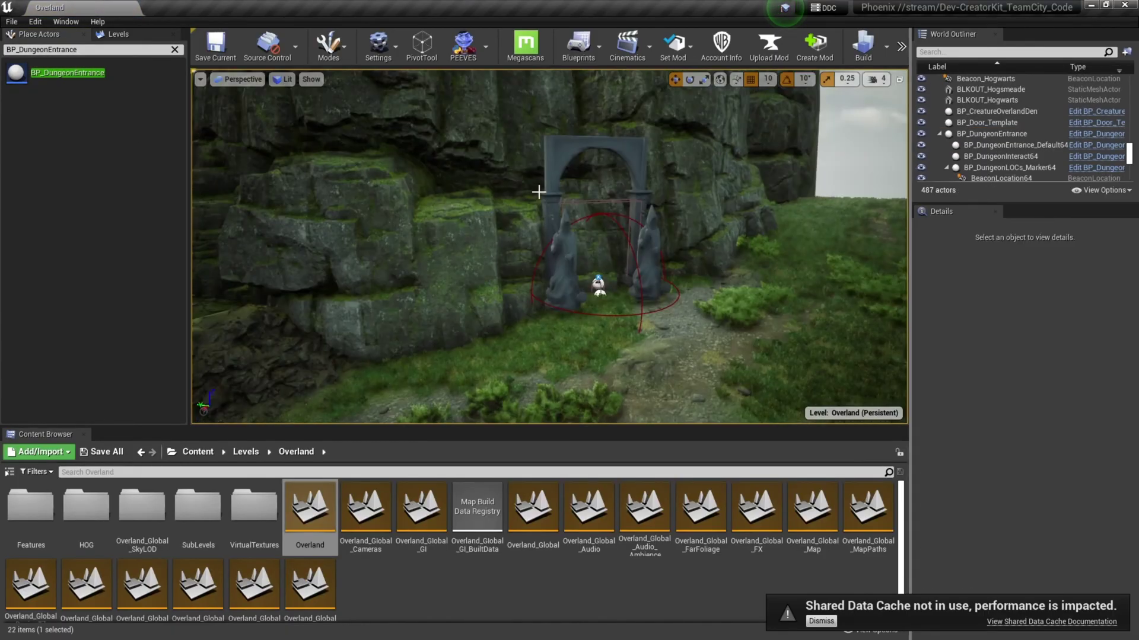
{"action": "left_click", "coordinate": [571, 161]}
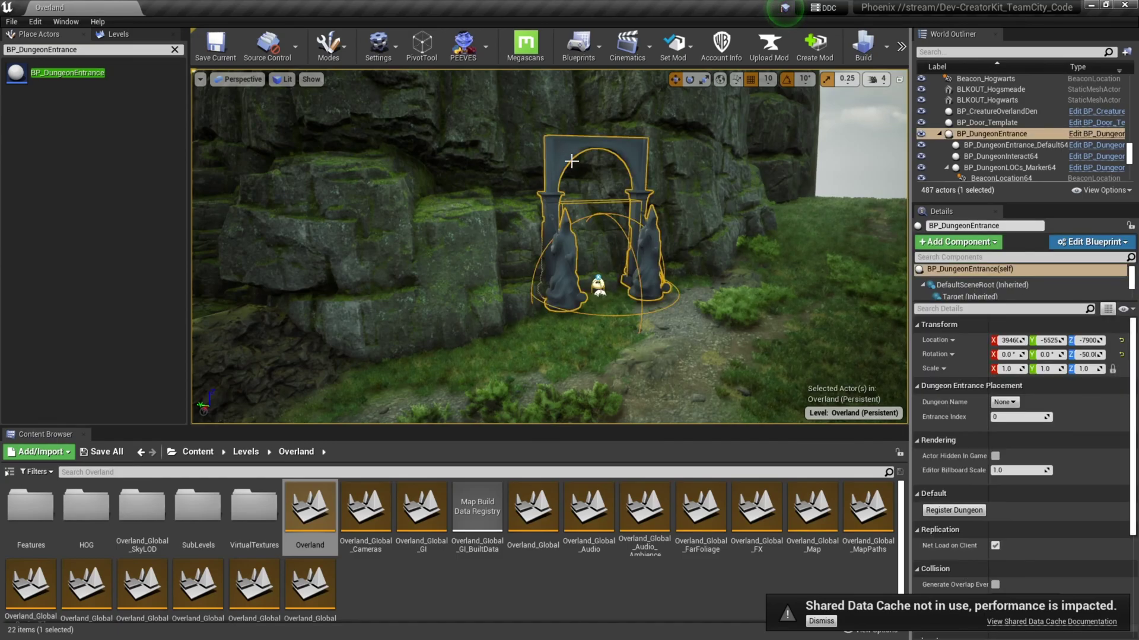
- Set the entrance's Dungeon Name to WFM_Dungeon_01_DungeonMap
{"action": "left_click", "coordinate": [1011, 403]}
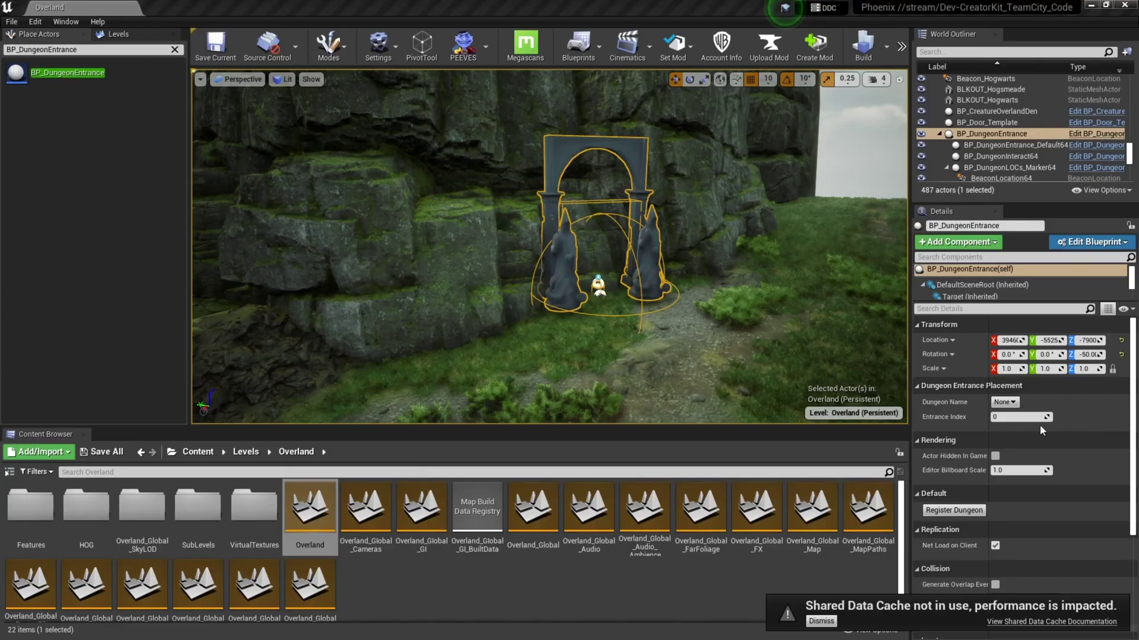
{"action": "left_click", "coordinate": [1040, 425]}
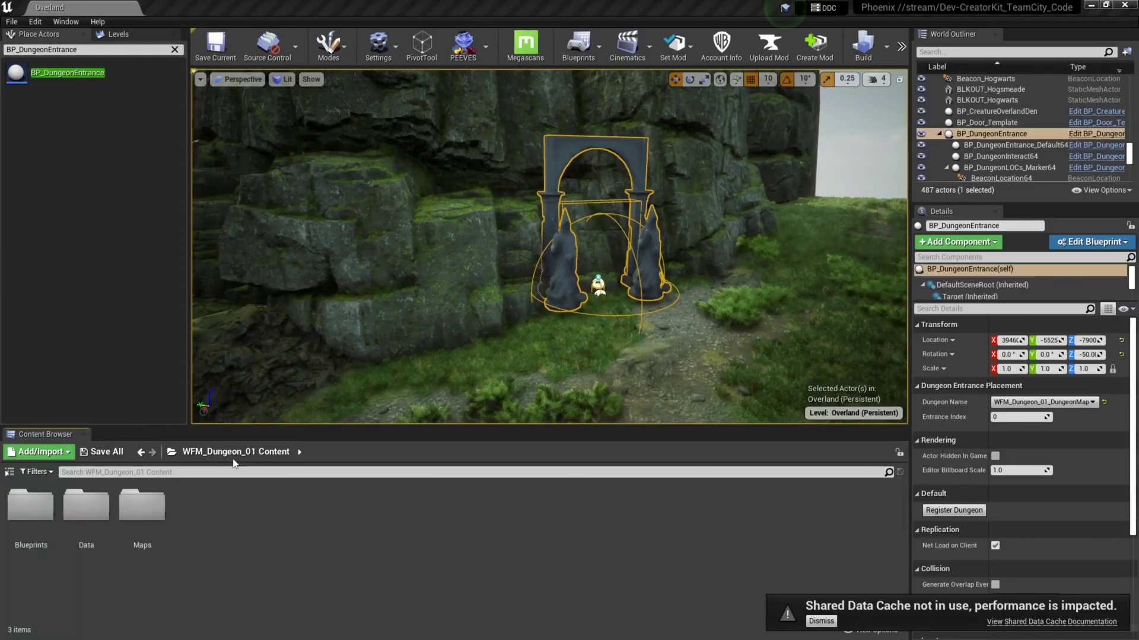
- Set DungeonType to Castle A in DT_WFM_Dungeon_01_DungeonsTable and save the table
{"action": "double_click", "coordinate": [101, 533]}
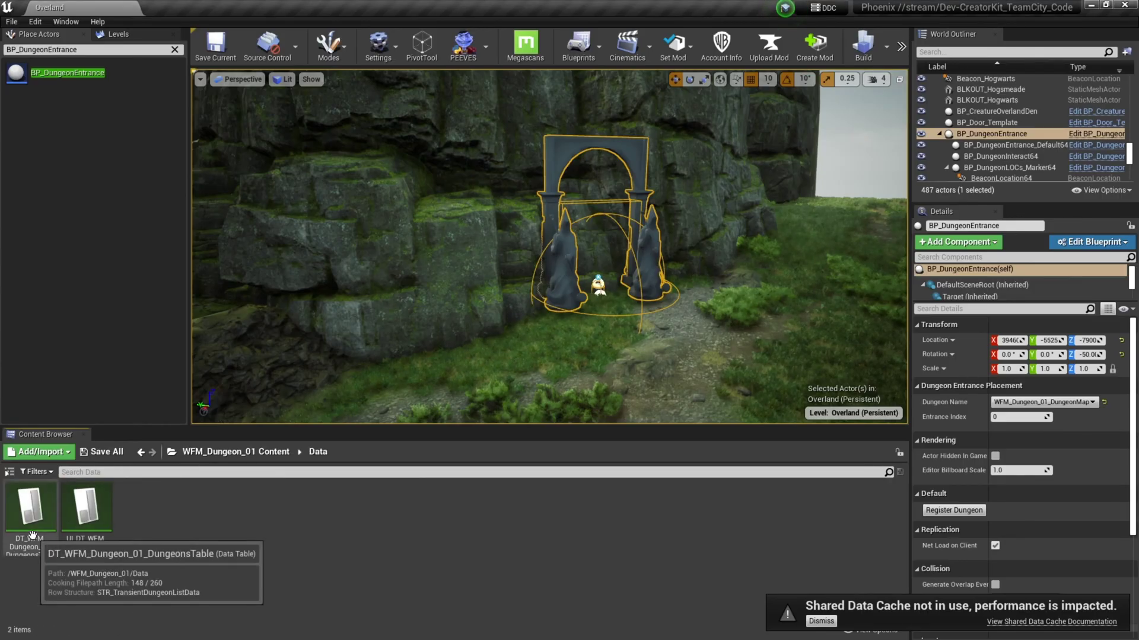
{"action": "double_click", "coordinate": [31, 507]}
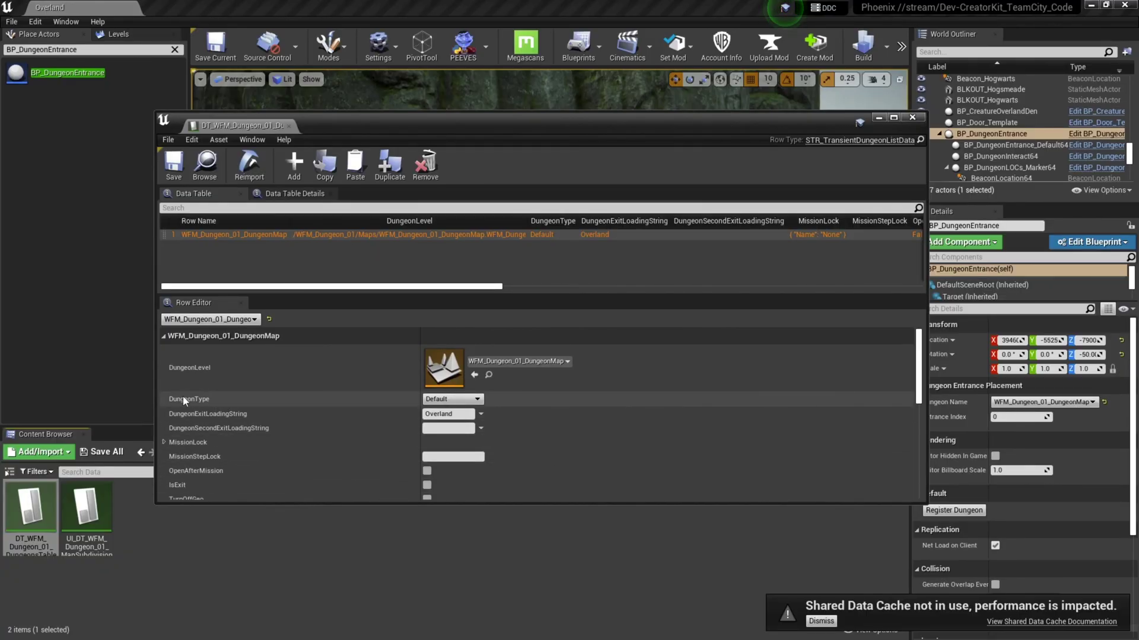
{"action": "left_click", "coordinate": [453, 400]}
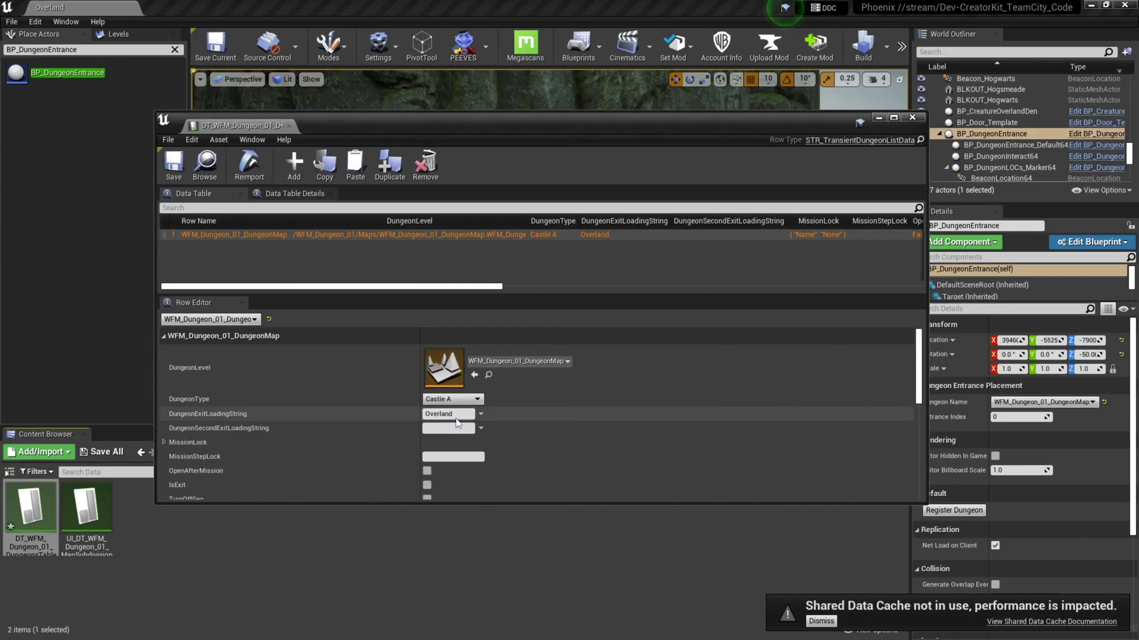
{"action": "left_click", "coordinate": [169, 173]}
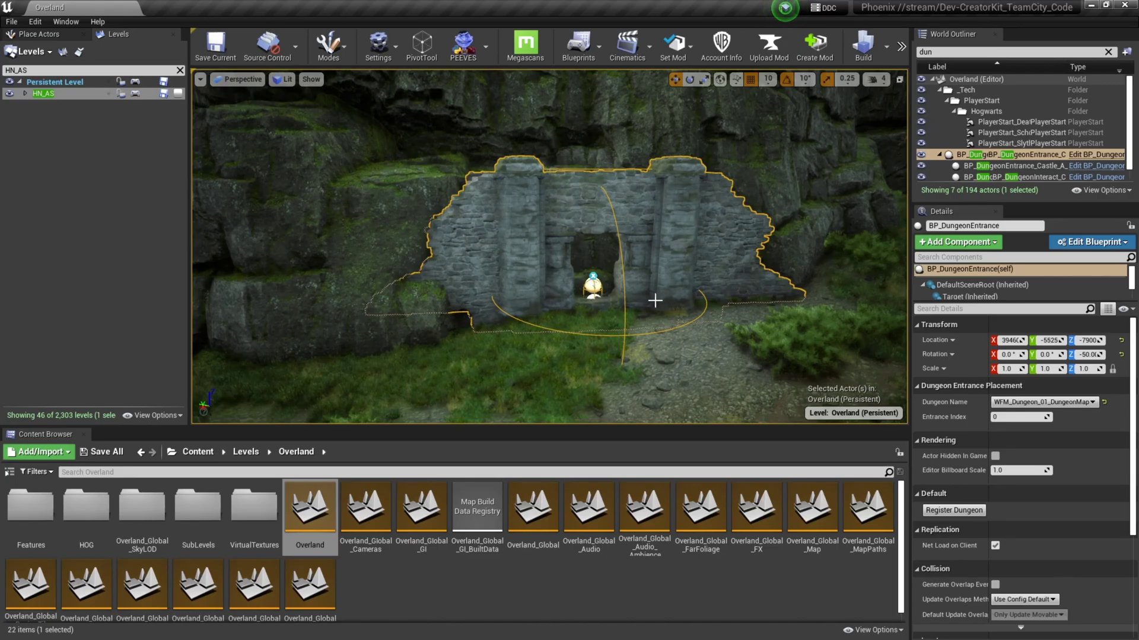
- Locate the entrance's assigned WFM_Dungeon_01_DungeonMap in the Content Browser's Maps folder
{"action": "right_click_drag", "start_coordinate": [711, 275], "coordinate": [711, 275]}
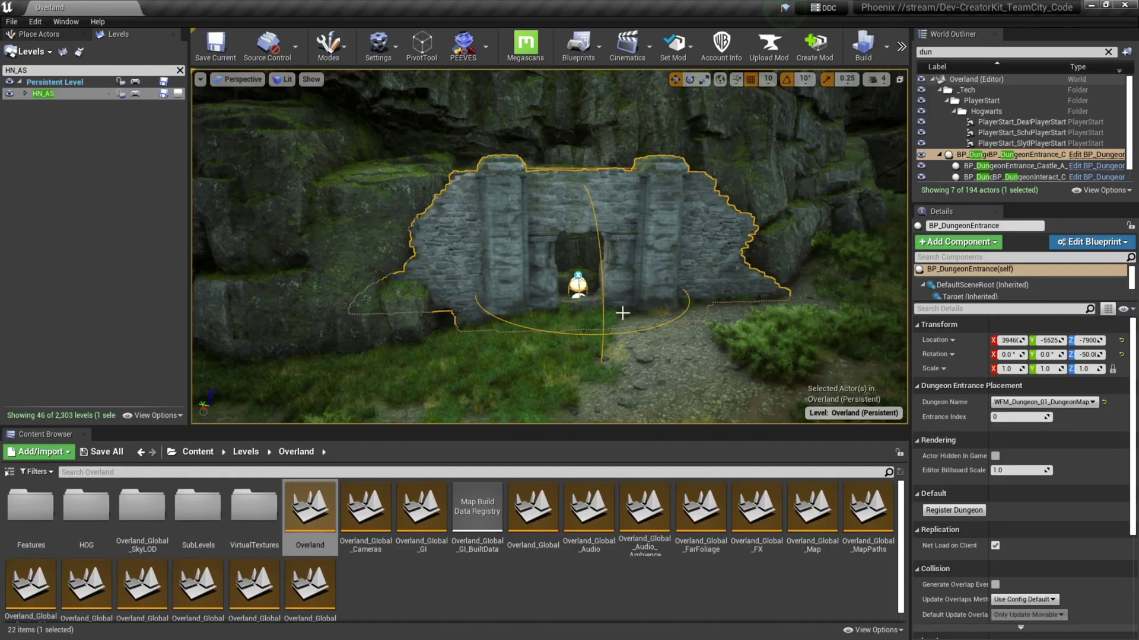
{"action": "key", "text": "ctrl+b"}
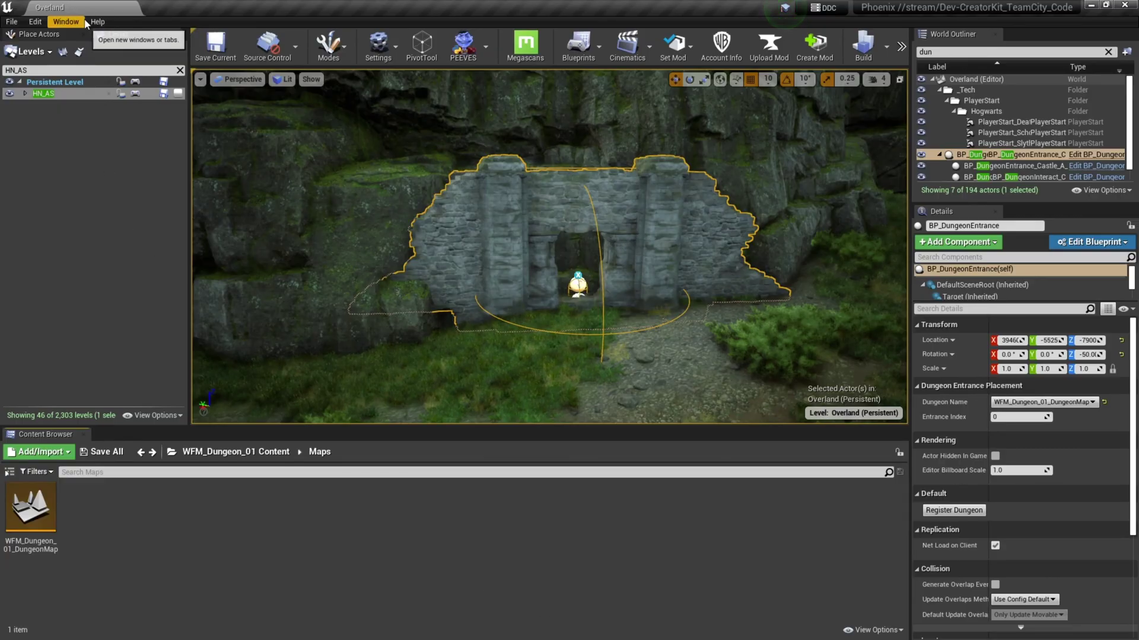
- In the Localization Text Editor, give ID WFM_Dungeon_01_DungeonMap the text 'The Wizard's Forge' and apply
{"action": "left_click", "coordinate": [66, 22]}
{"action": "scroll", "coordinate": [113, 272], "scroll_direction": "down", "scroll_amount": 2}
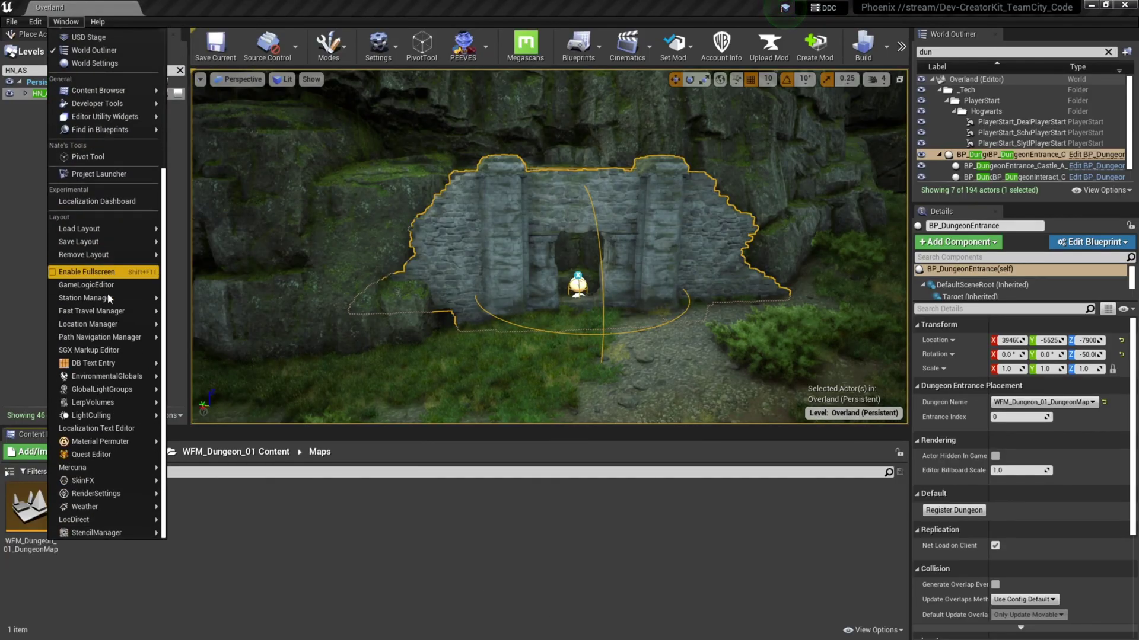
{"action": "left_click", "coordinate": [112, 431]}
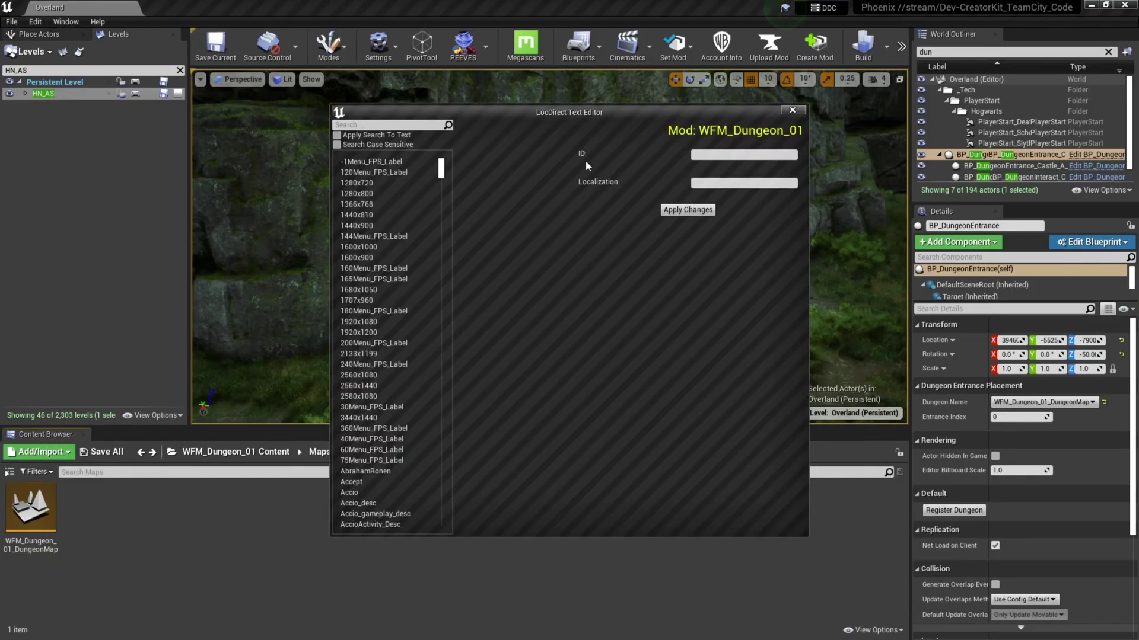
{"action": "left_click", "coordinate": [727, 154]}
{"action": "key", "text": "ctrl+v"}
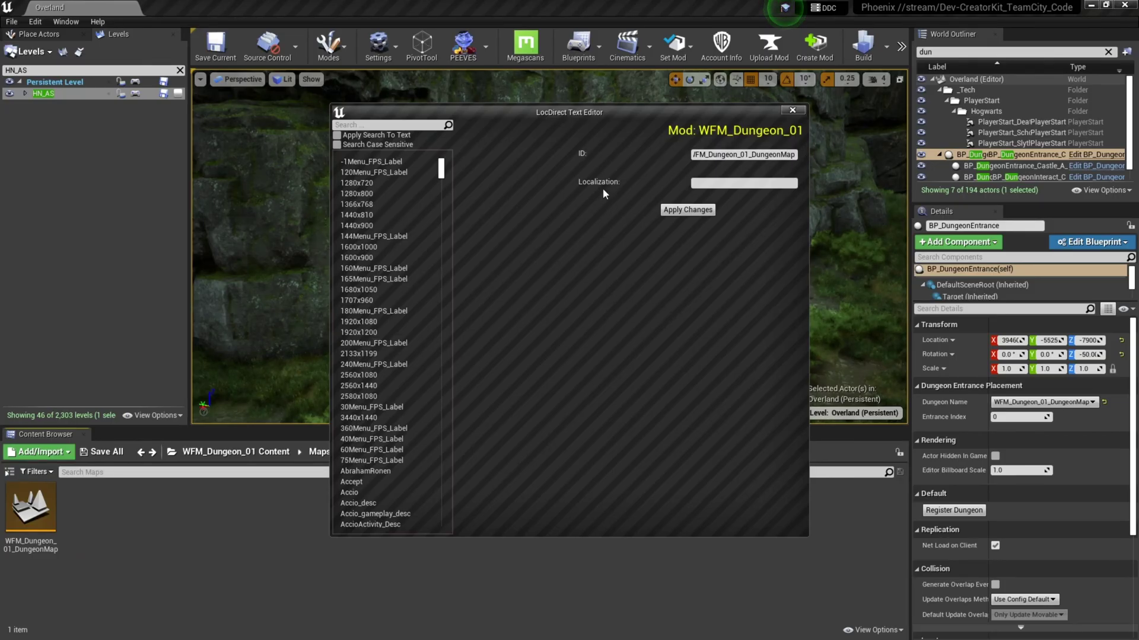
{"action": "left_click", "coordinate": [711, 187]}
{"action": "type", "text": "The Wizard's Forge"}
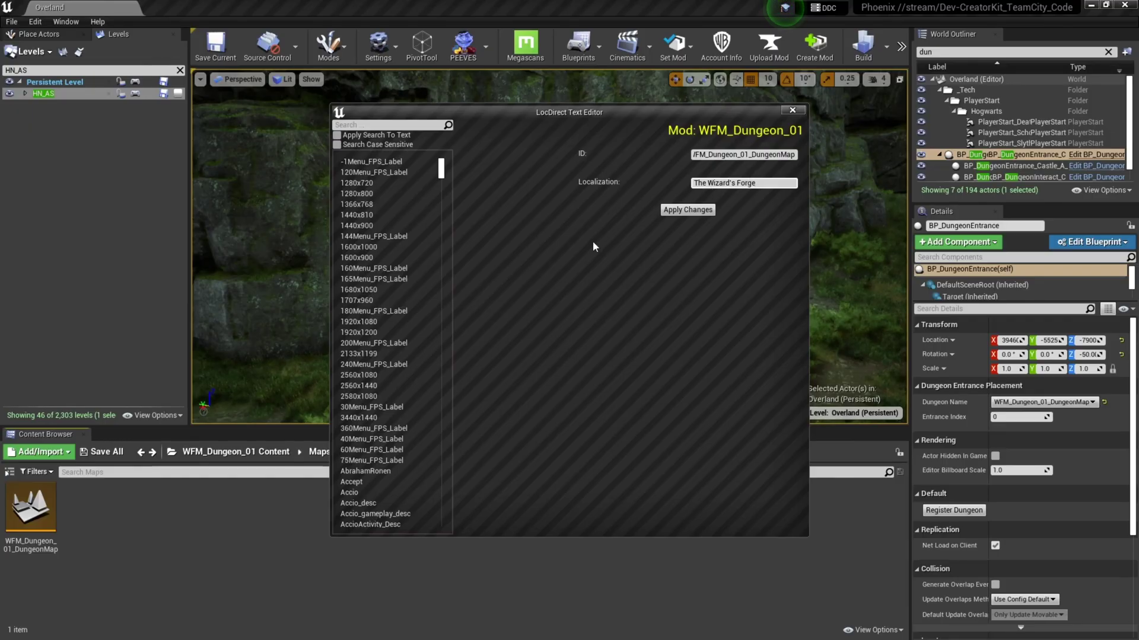
{"action": "left_click", "coordinate": [707, 211]}
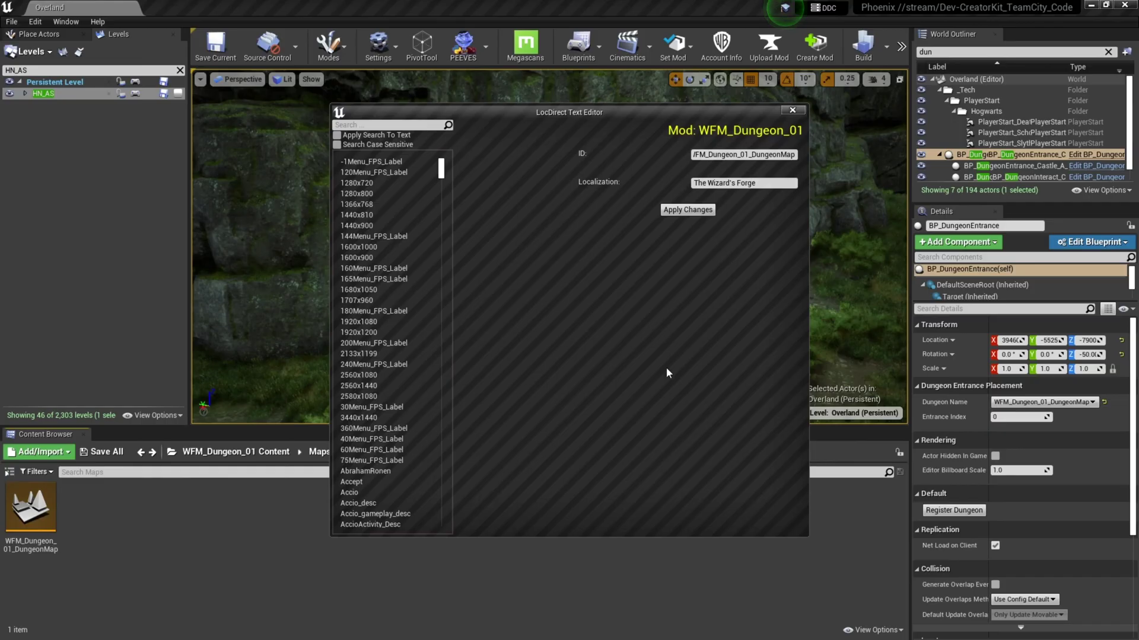
{"action": "left_click", "coordinate": [792, 110]}
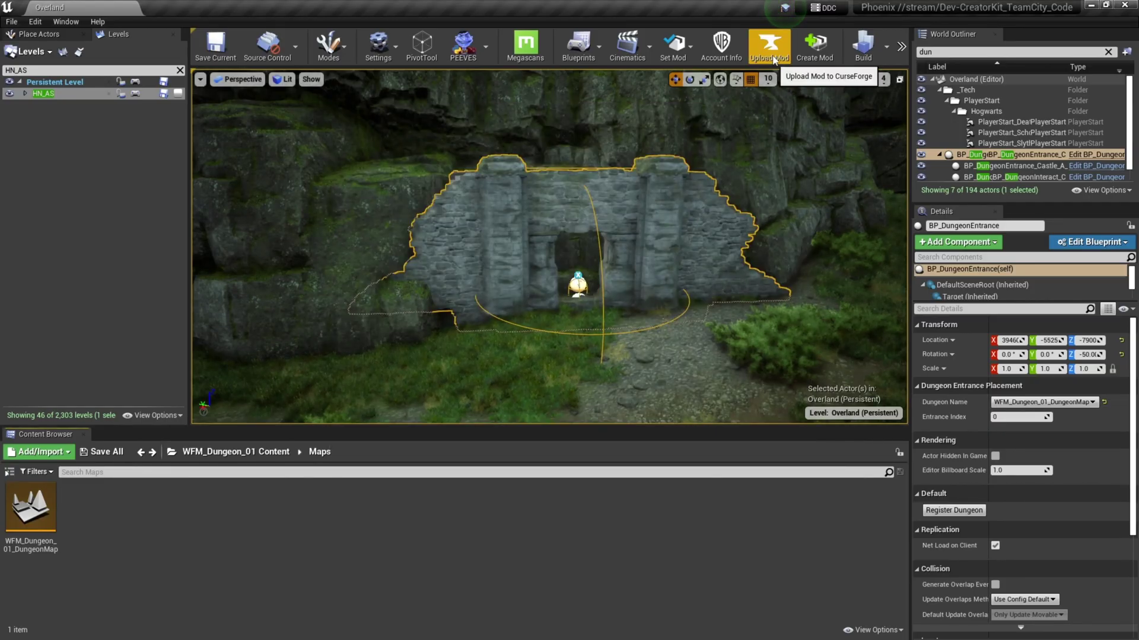
- Upload WFM_Dungeon_01 to CurseForge as 'The Wizard's Forge' under the Dungeons category
{"action": "left_click", "coordinate": [769, 49]}
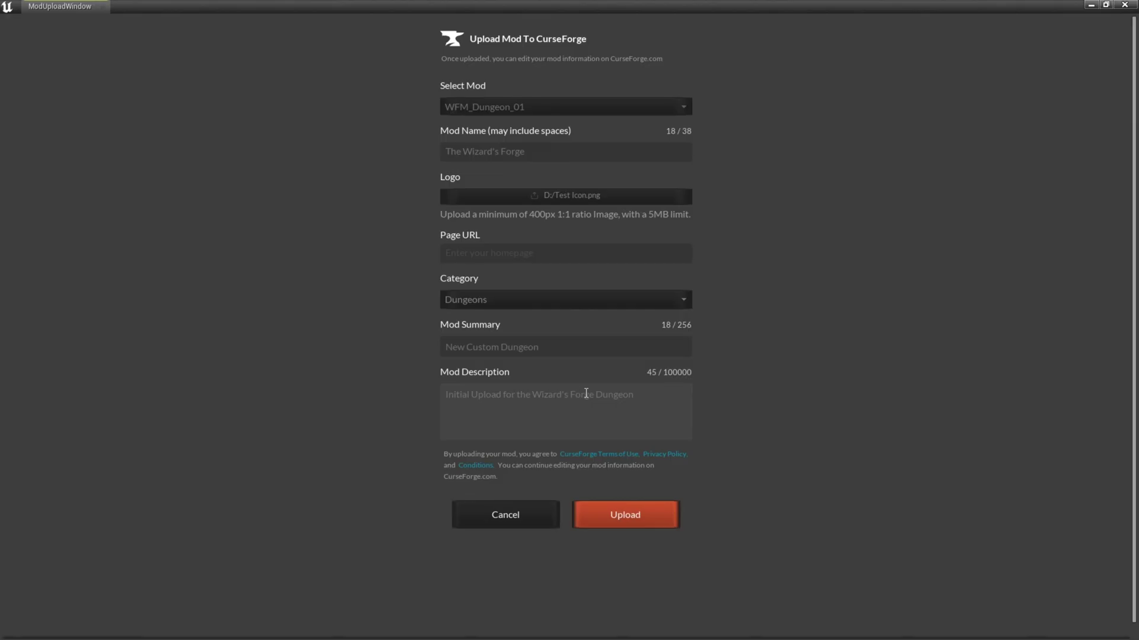
{"action": "left_click", "coordinate": [638, 518]}
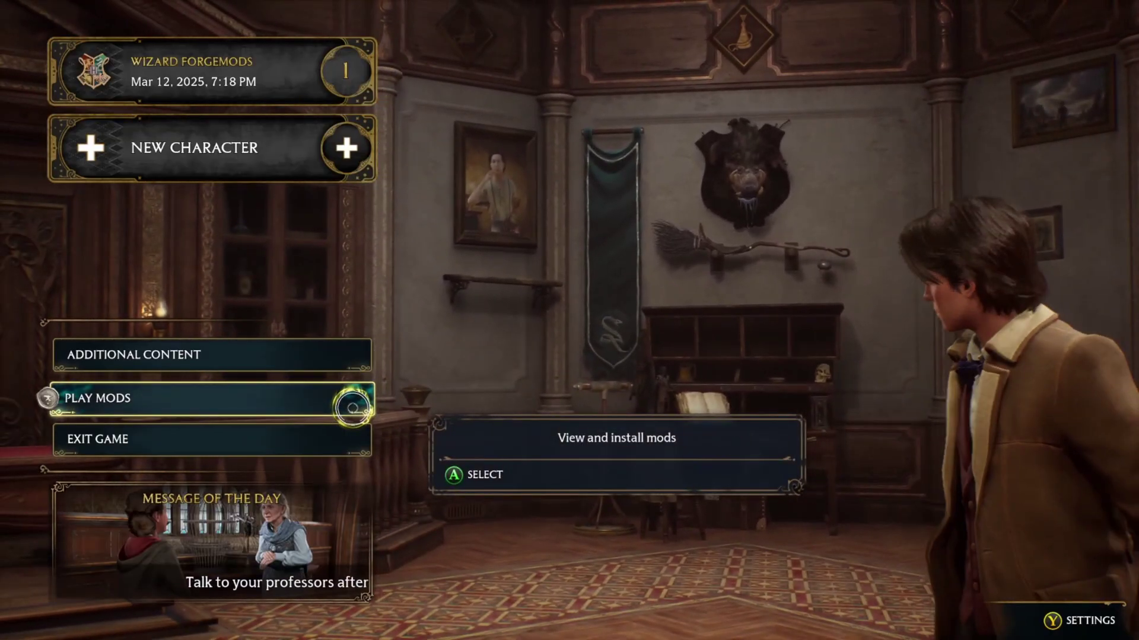
- Confirm The Wizard's Forge is among uploaded mods in the Library, then go to Enable Mods
{"action": "left_click", "coordinate": [352, 408]}
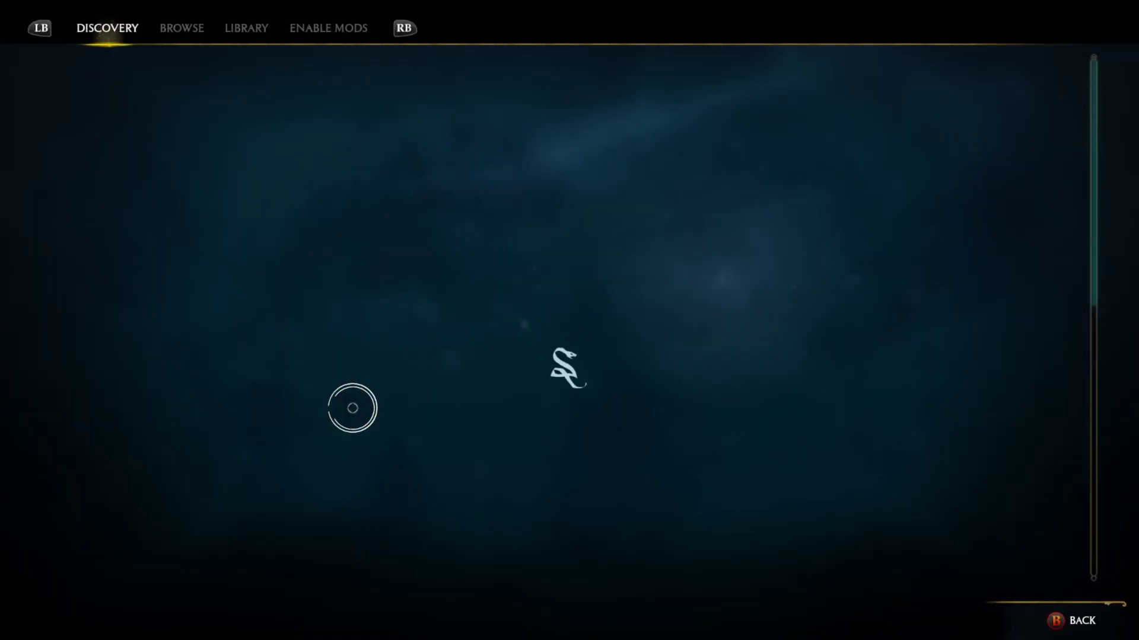
{"action": "key", "text": "e"}
{"action": "key", "text": "e"}
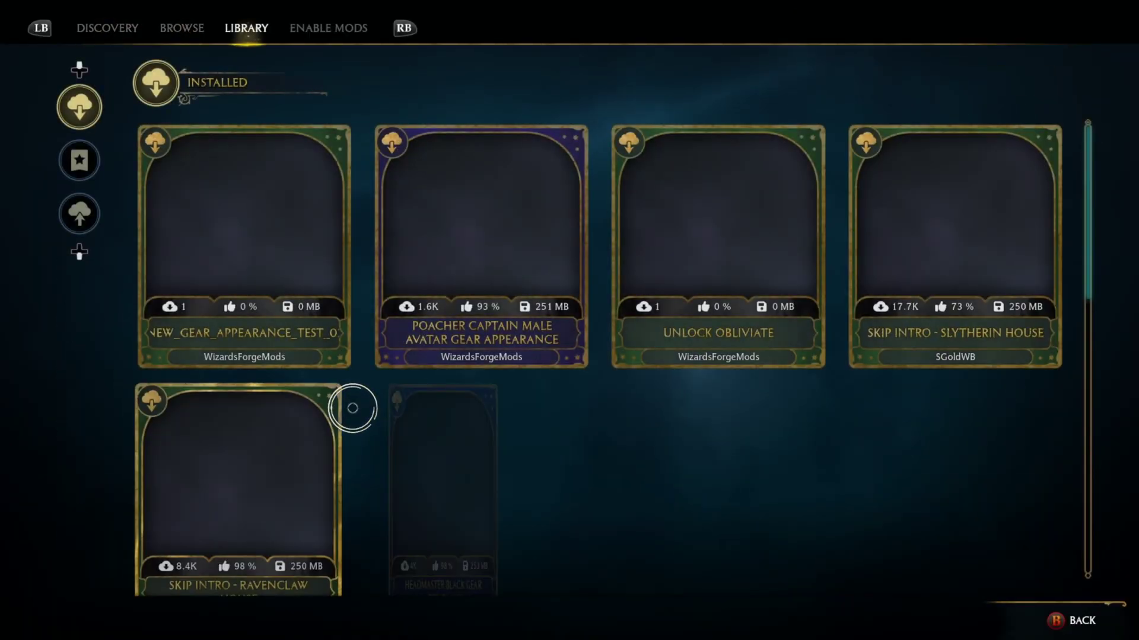
{"action": "key", "text": "Down"}
{"action": "key", "text": "Down"}
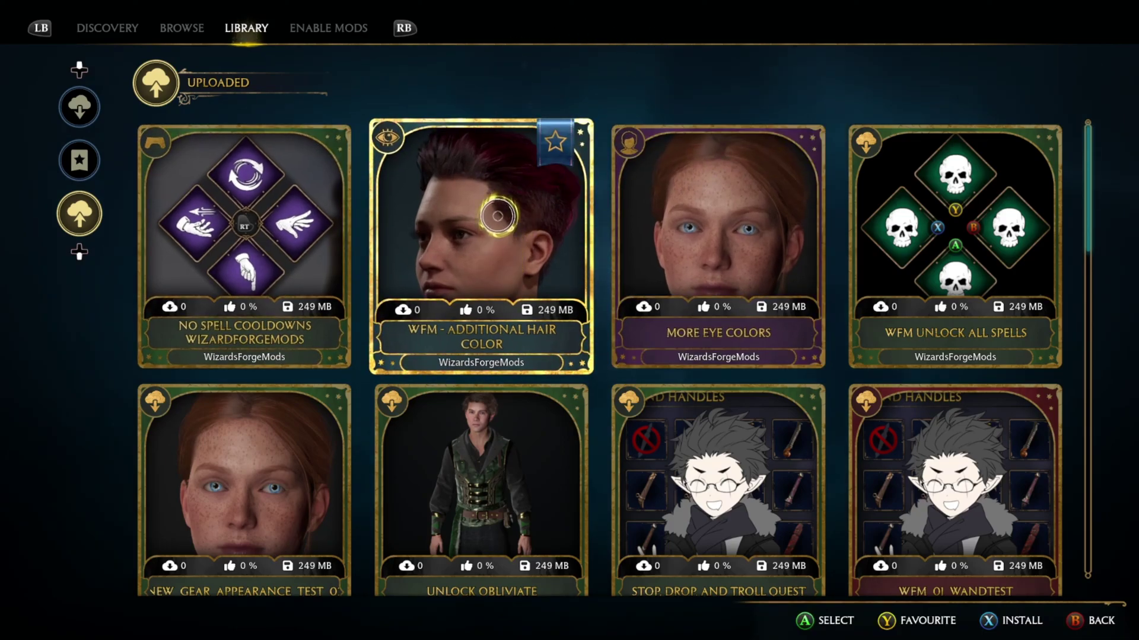
{"action": "scroll", "coordinate": [498, 204], "scroll_direction": "down", "scroll_amount": 3}
{"action": "scroll", "coordinate": [498, 217], "scroll_direction": "down", "scroll_amount": 5}
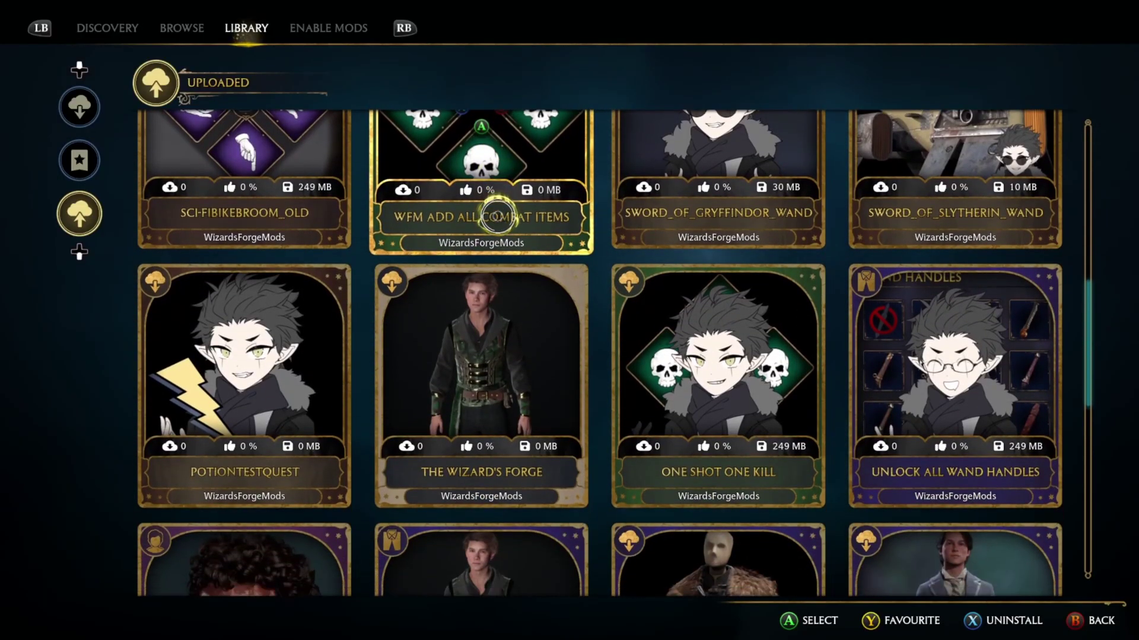
{"action": "left_click", "coordinate": [479, 337]}
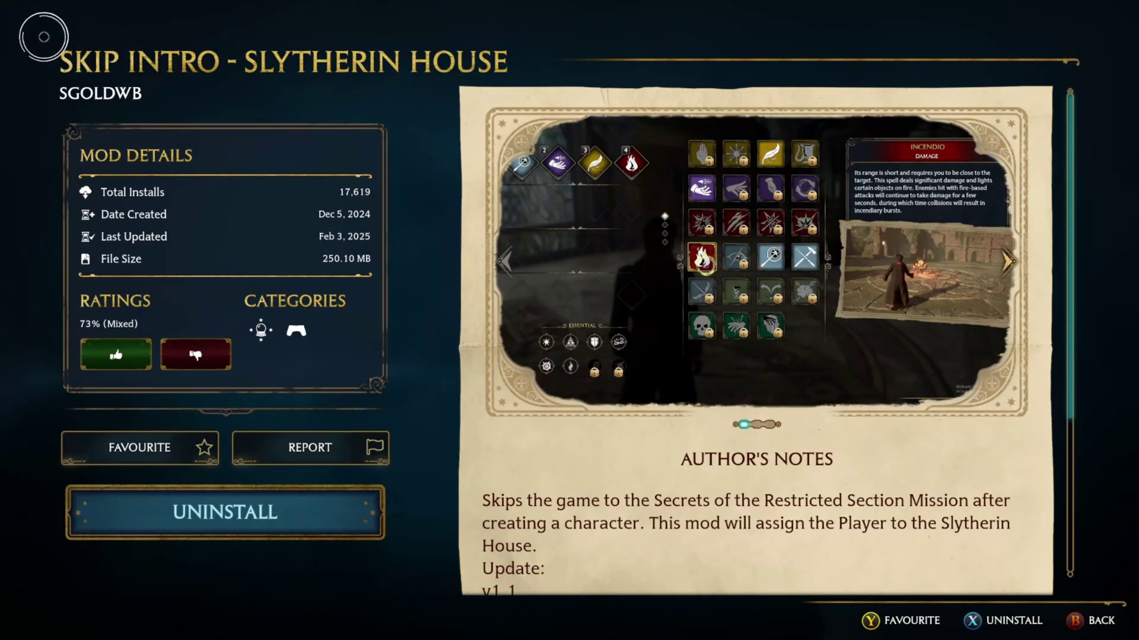
{"action": "left_click", "coordinate": [326, 511]}
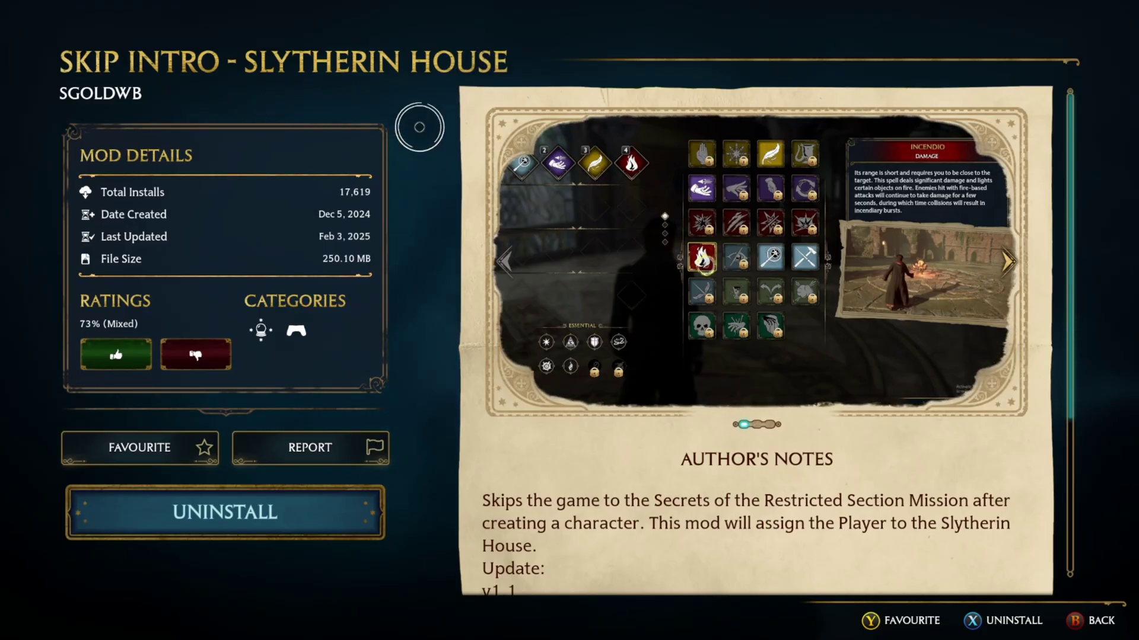
{"action": "key", "text": "Escape"}
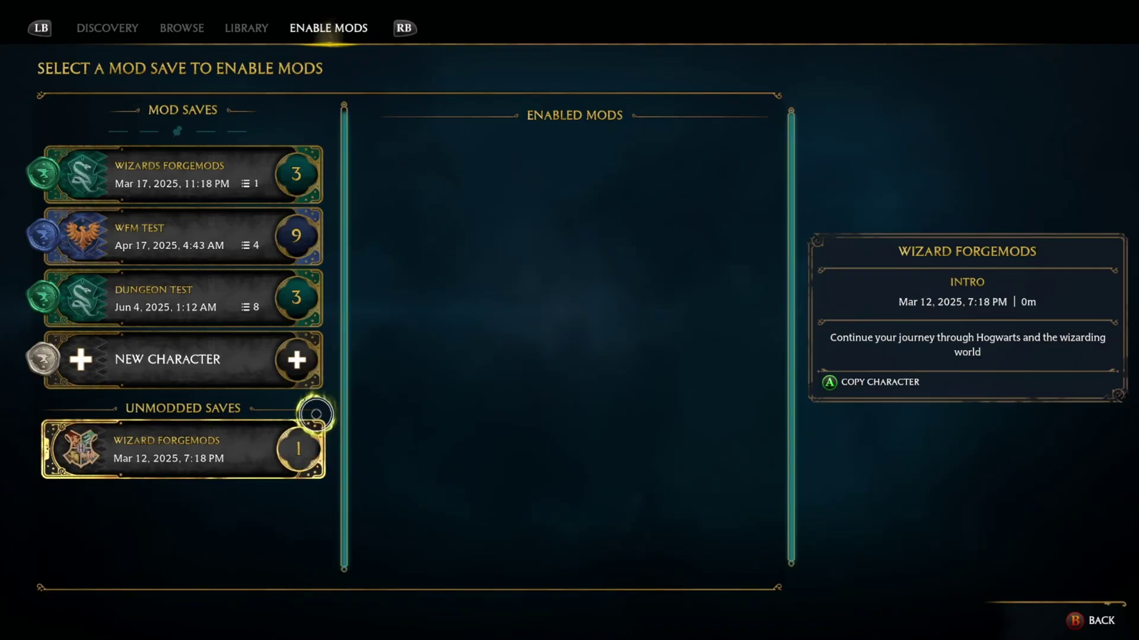
- Create a new modded character with Skip Intro - Slytherin House and The Wizard's Forge enabled
{"action": "left_click", "coordinate": [277, 372]}
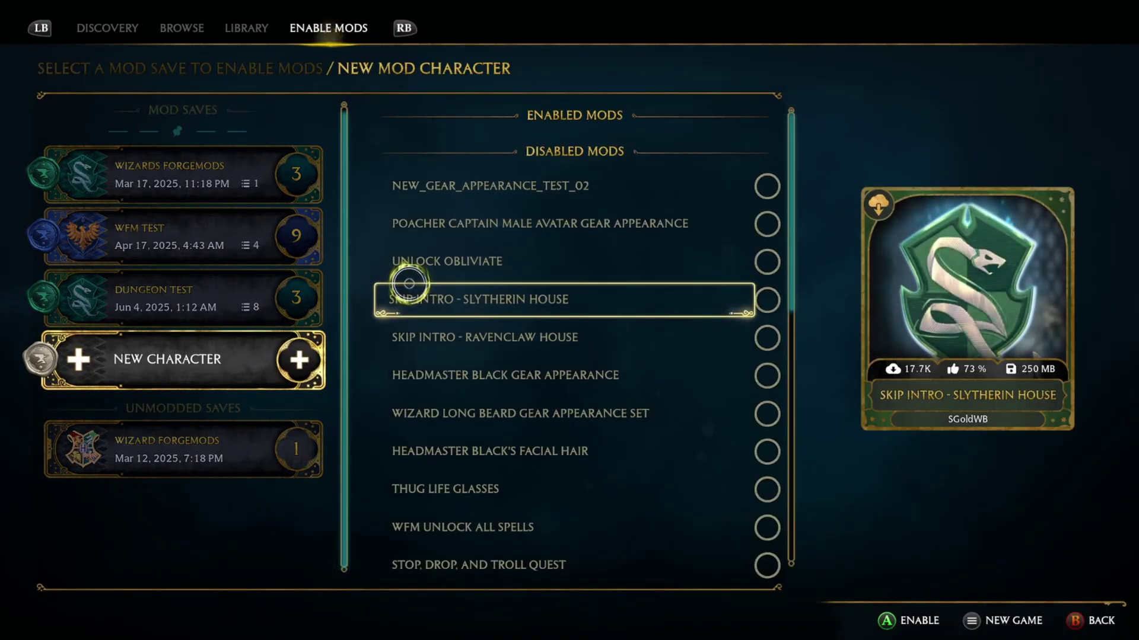
{"action": "left_click", "coordinate": [410, 285]}
{"action": "scroll", "coordinate": [508, 325], "scroll_direction": "down", "scroll_amount": 8}
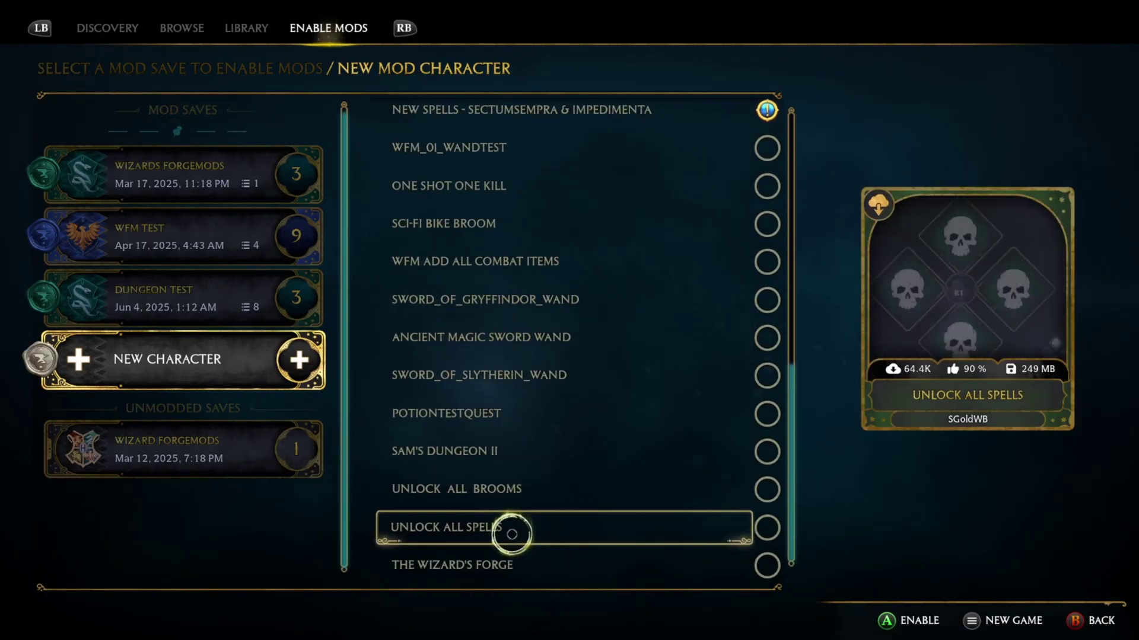
{"action": "left_click", "coordinate": [508, 560]}
{"action": "scroll", "coordinate": [509, 560], "scroll_direction": "up", "scroll_amount": 10}
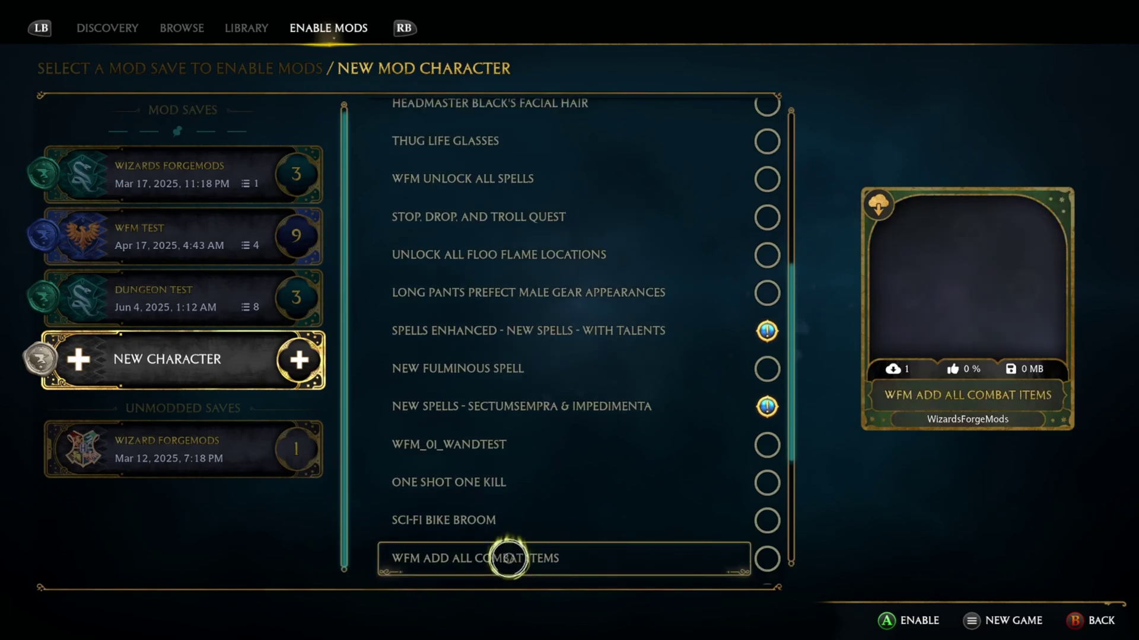
- Start and accept the new game, then run to The Wizard's Forge archway and enter
{"action": "key", "text": "Return"}
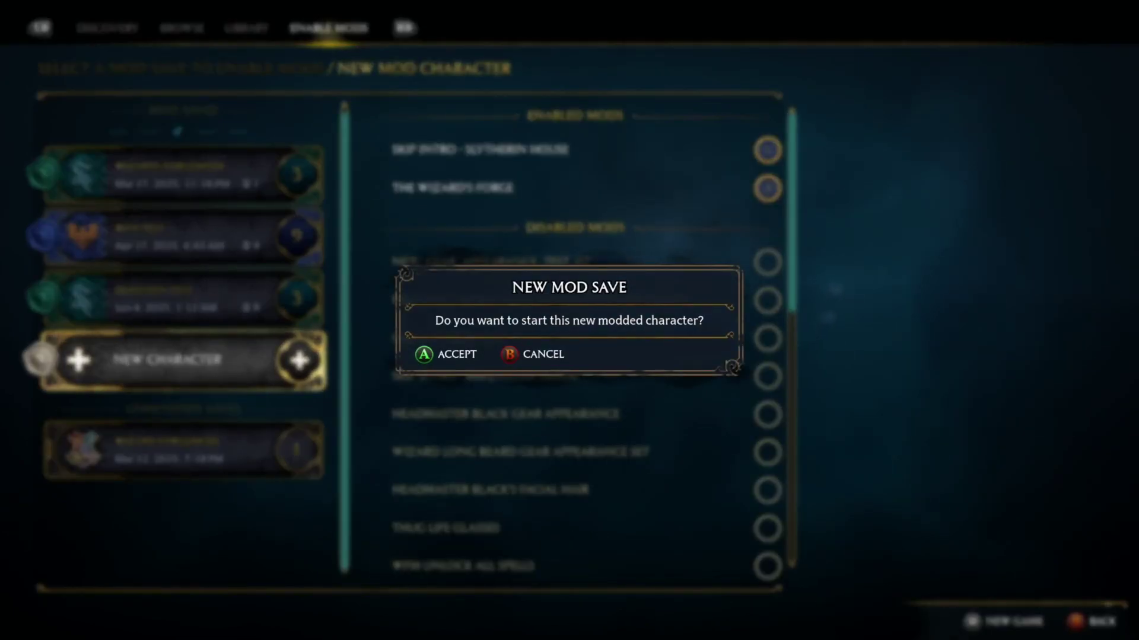
{"action": "key", "text": "Return"}
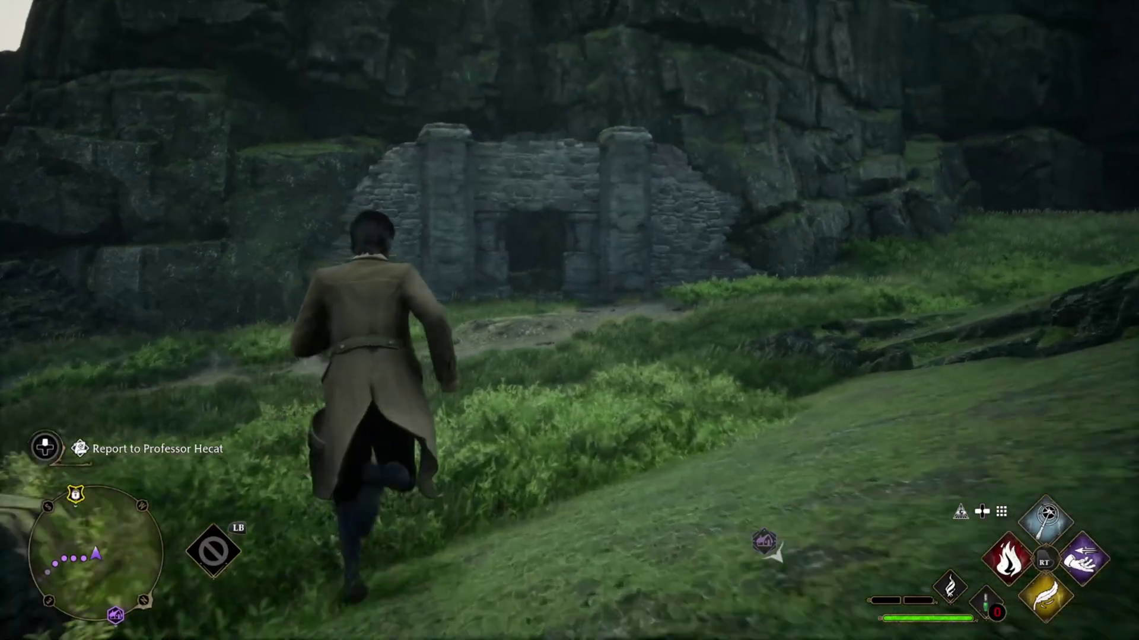
{"action": "key", "text": "w"}
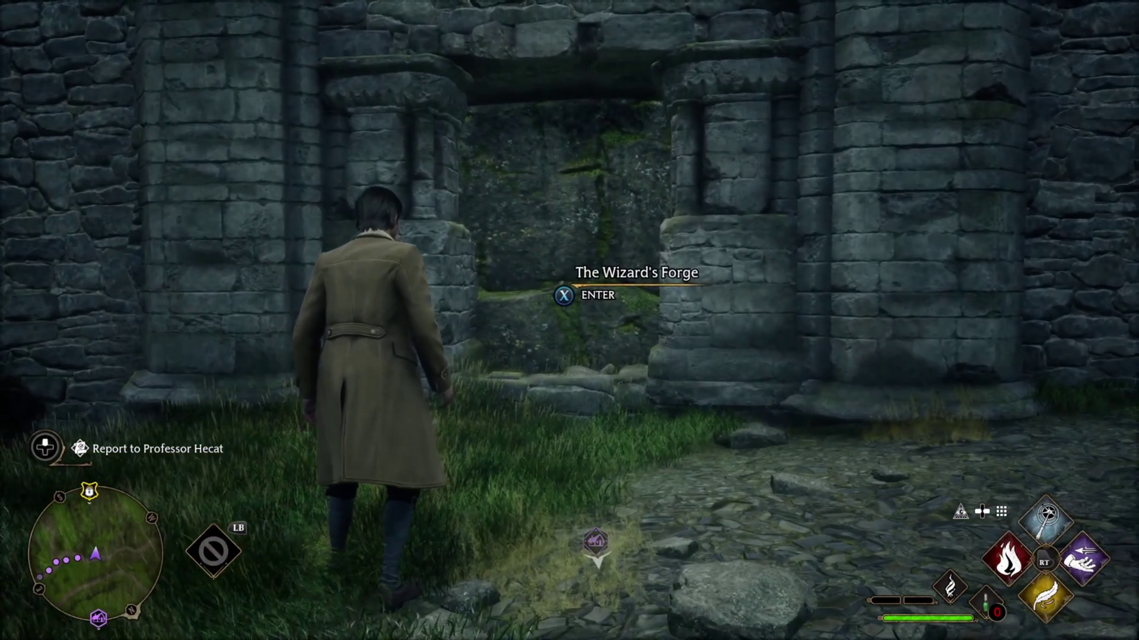
{"action": "key", "text": "f"}
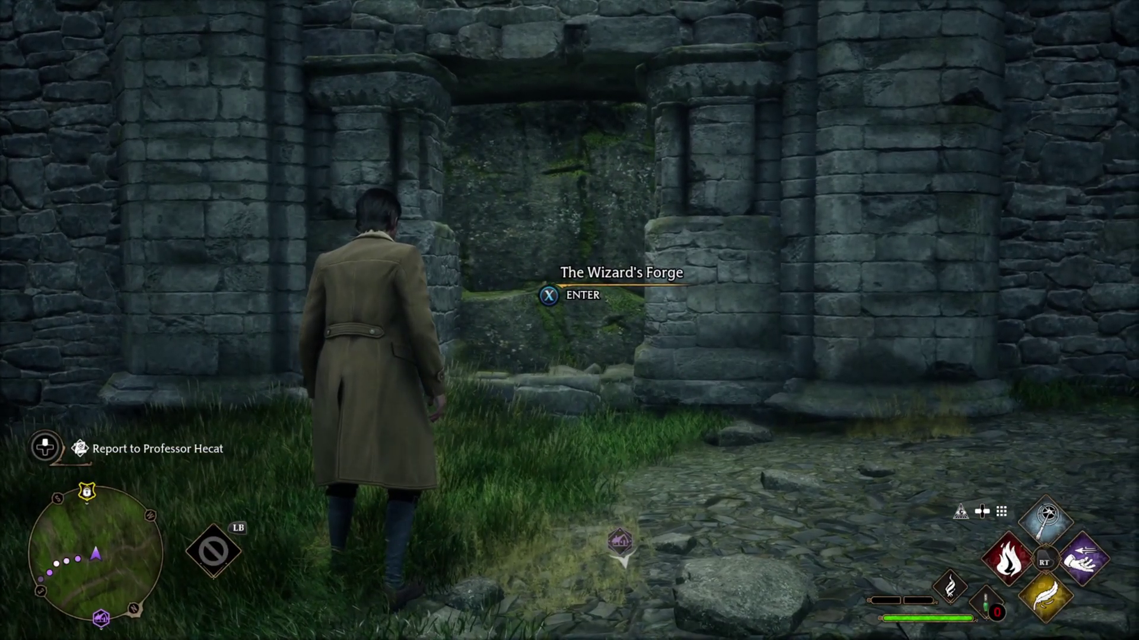